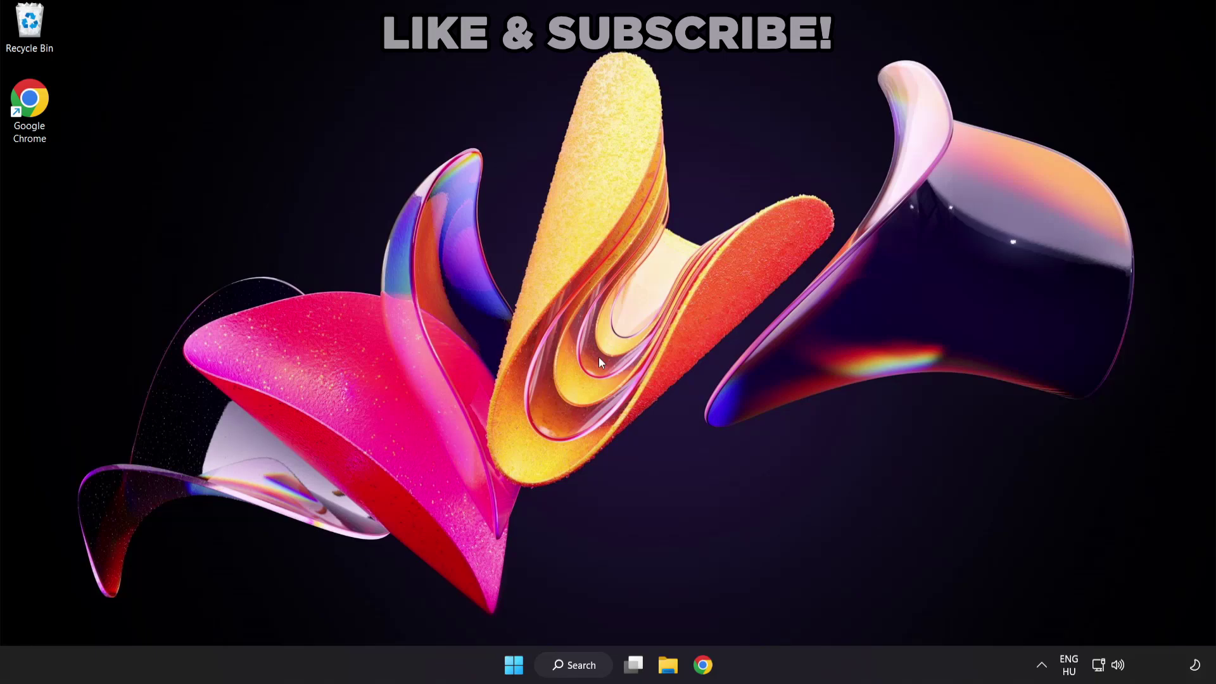
- Search Windows for 'device manager'
{"action": "left_click", "coordinate": [588, 673]}
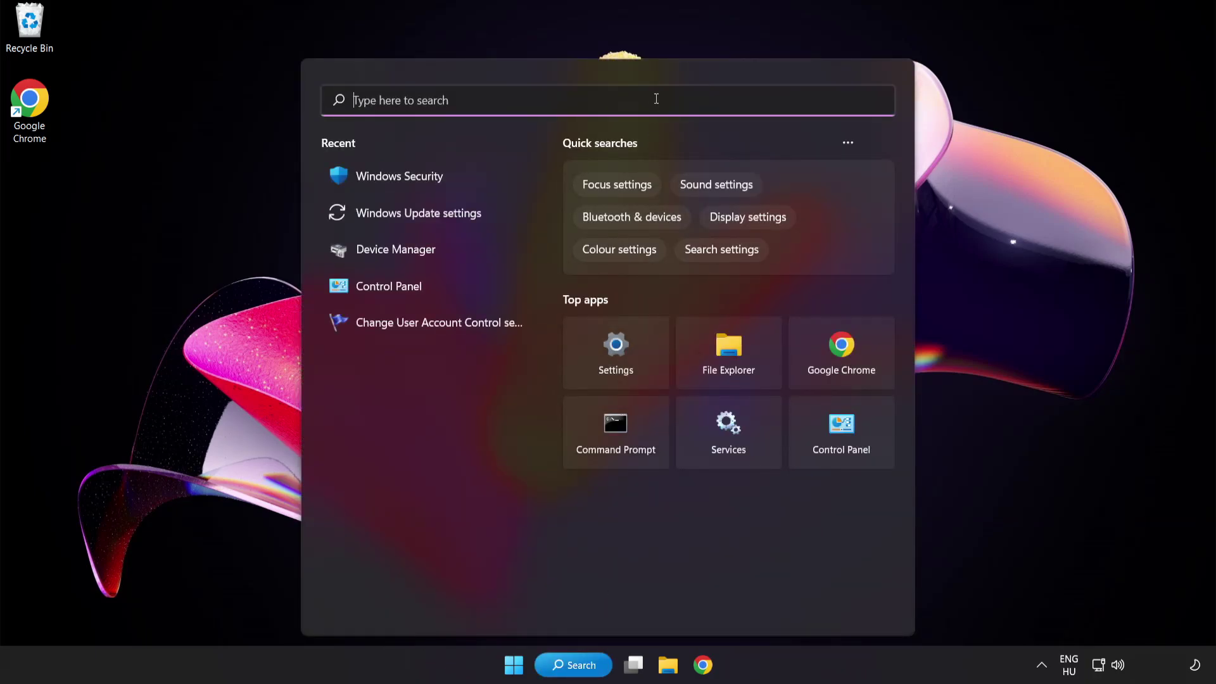
{"action": "type", "text": "device ma"}
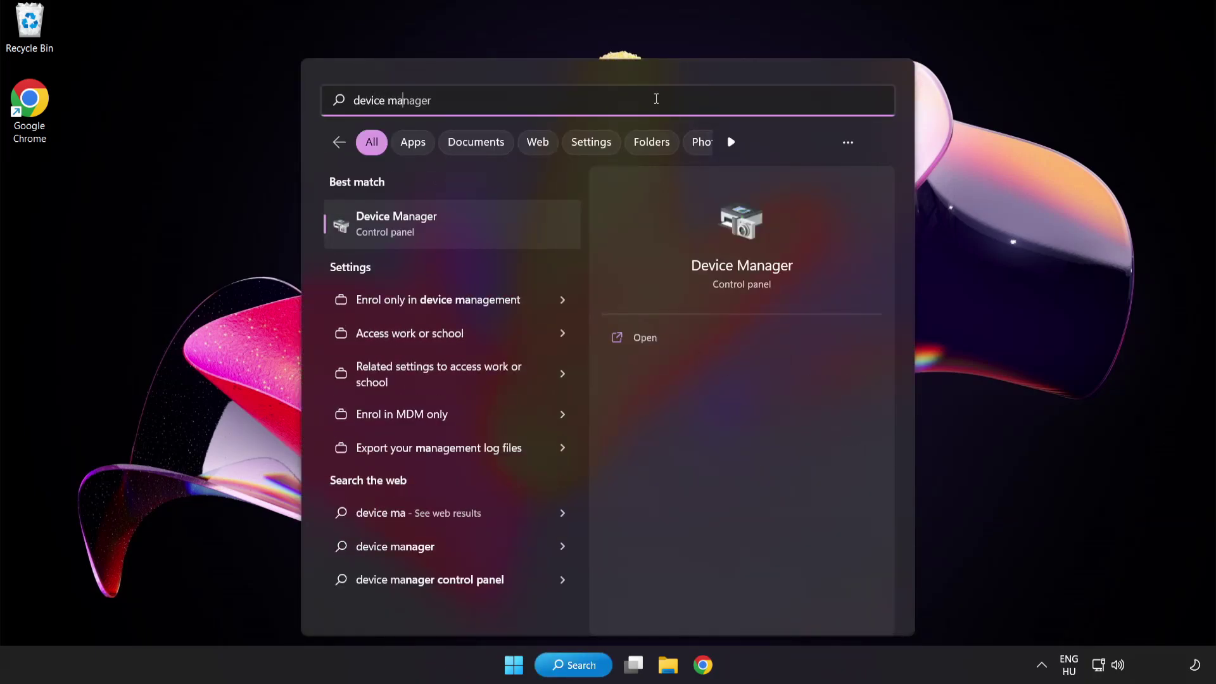
{"action": "type", "text": "nager"}
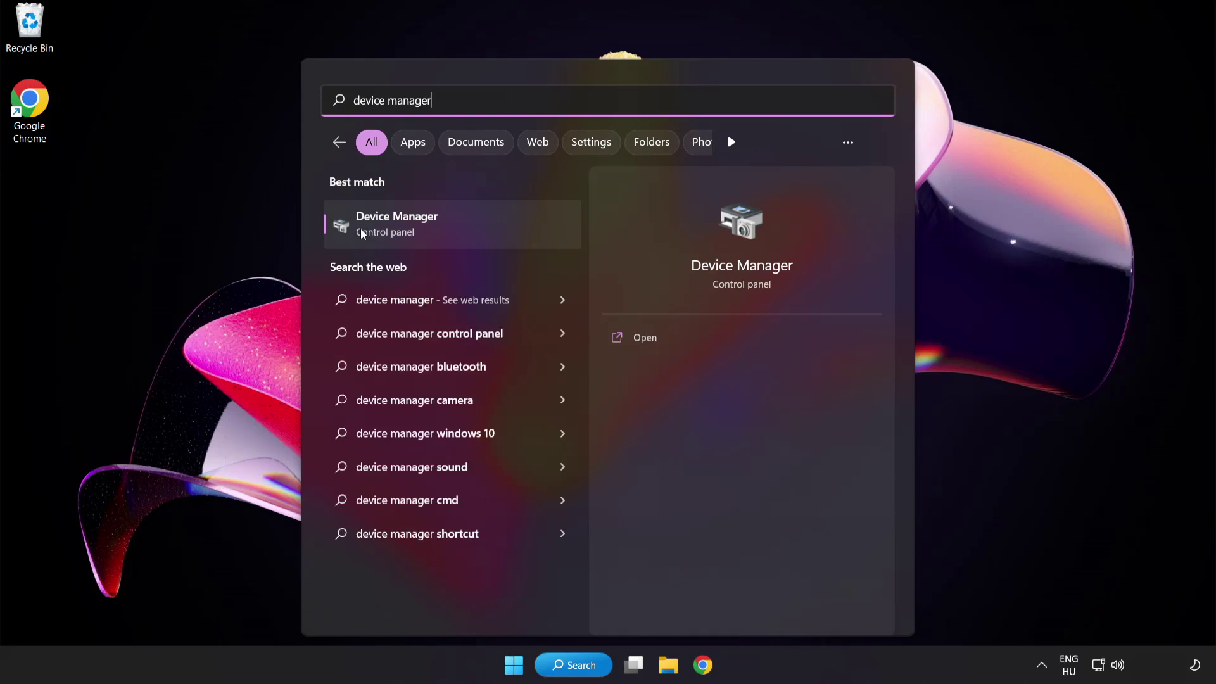
- Run an automatic driver search for the VMware SVGA 3D display adapter in Device Manager
{"action": "left_click", "coordinate": [485, 230]}
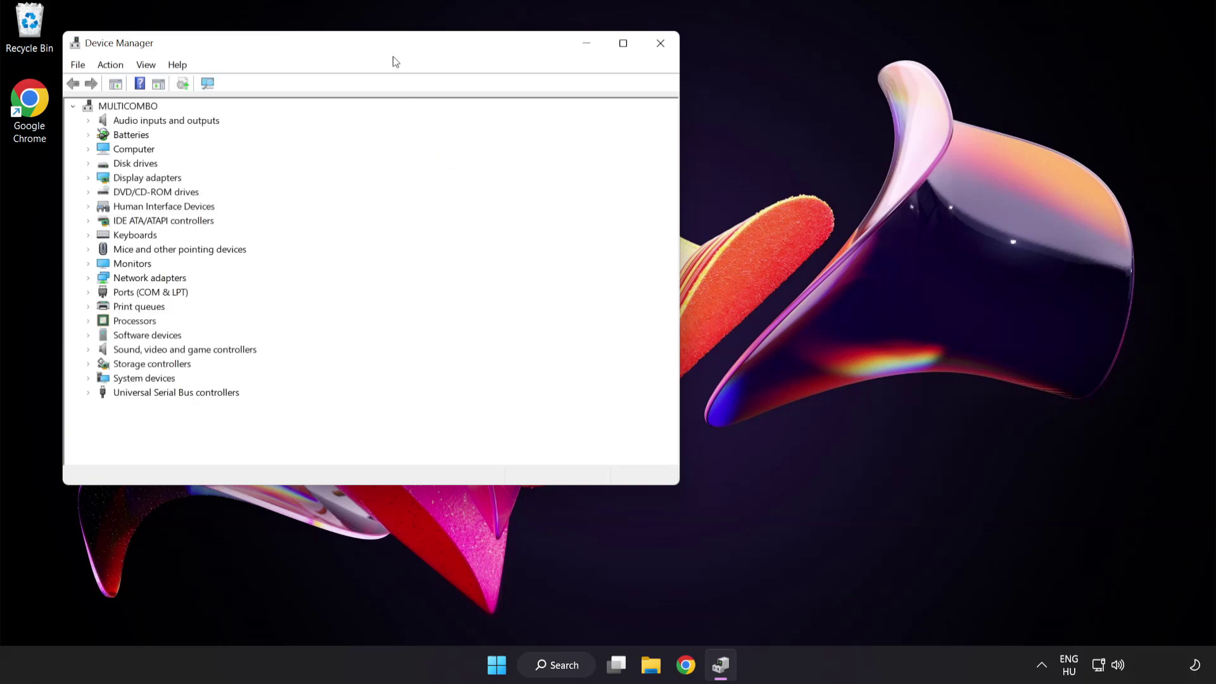
{"action": "left_click_drag", "start_coordinate": [393, 49], "coordinate": [596, 128]}
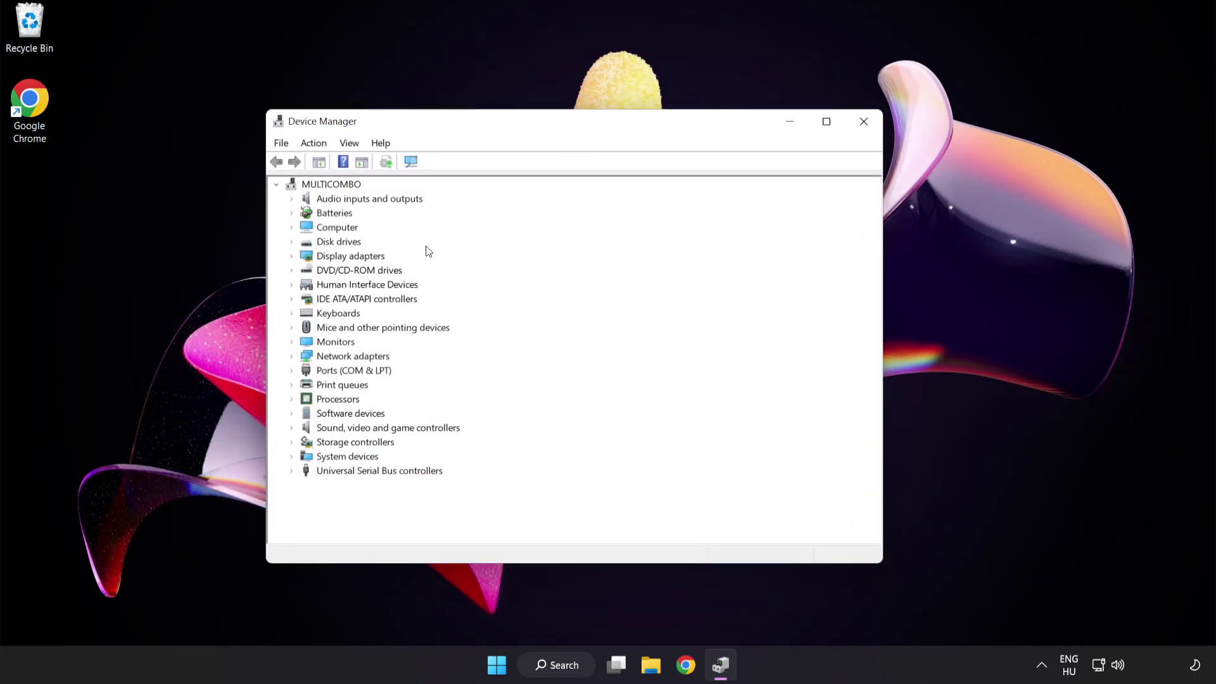
{"action": "left_click", "coordinate": [355, 260]}
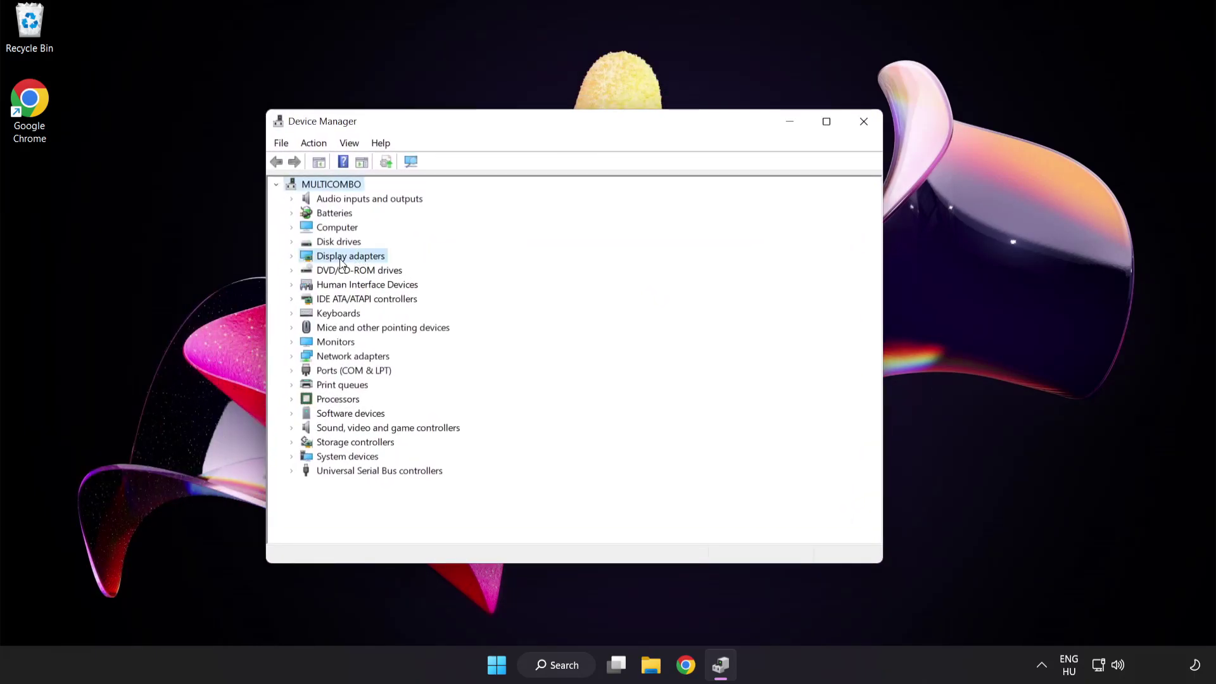
{"action": "left_click", "coordinate": [293, 257]}
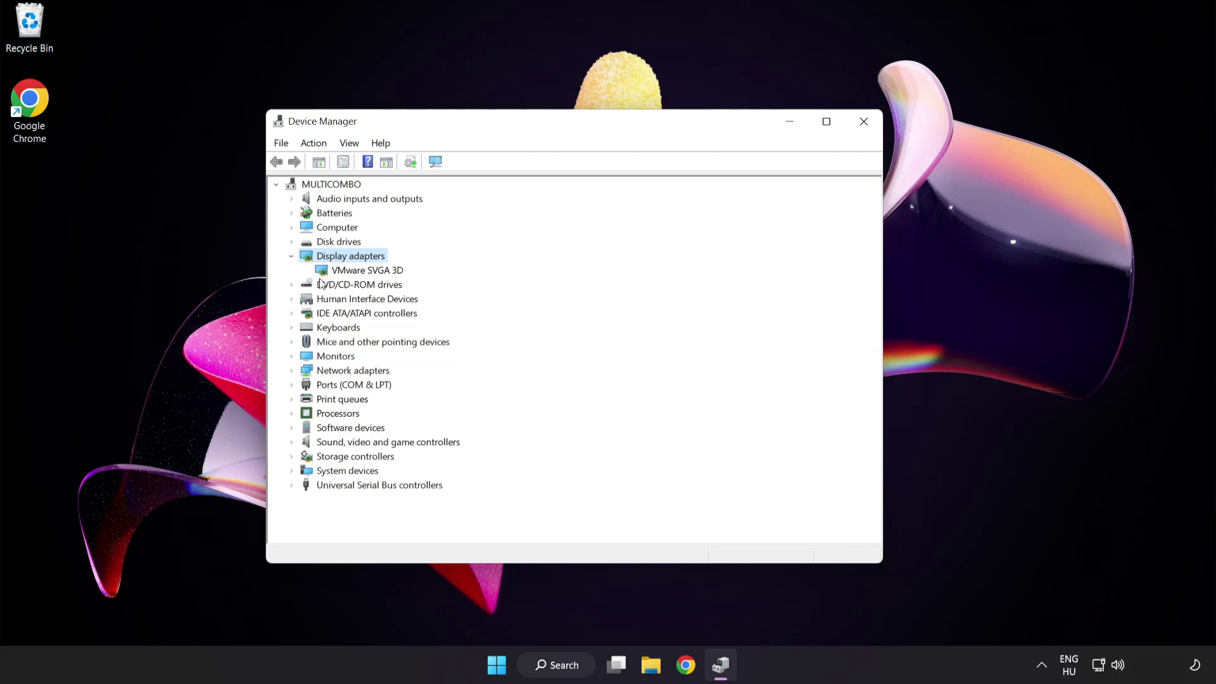
{"action": "left_click", "coordinate": [336, 272]}
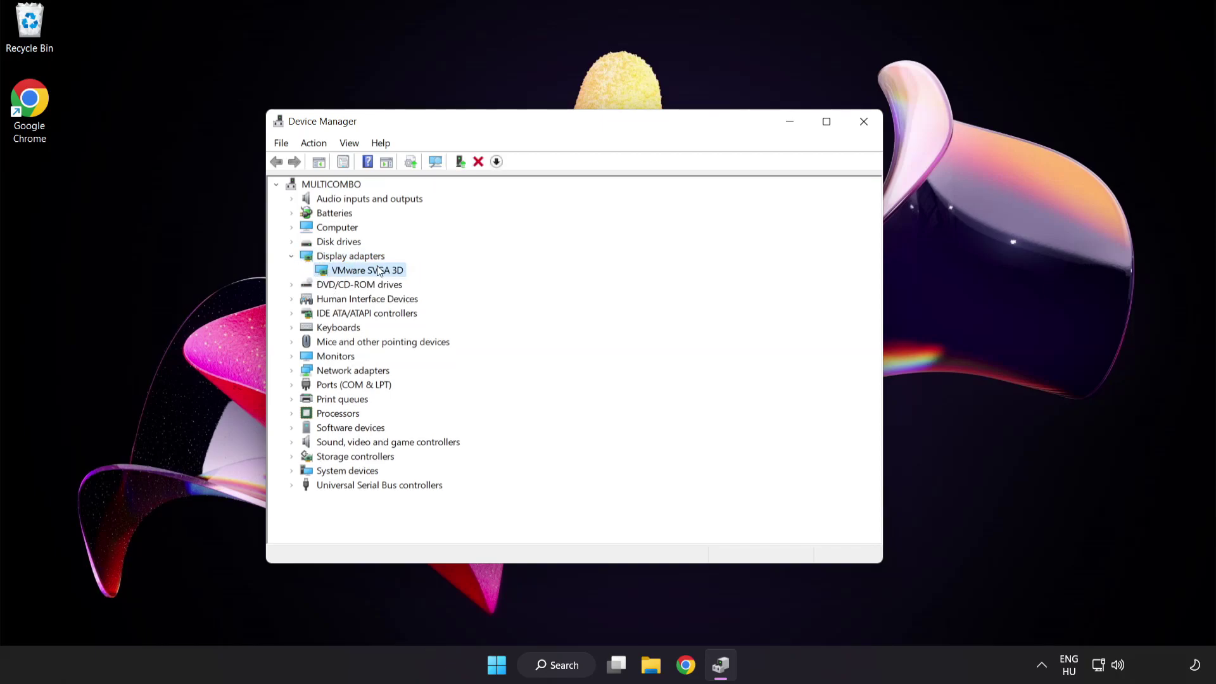
{"action": "right_click", "coordinate": [357, 269]}
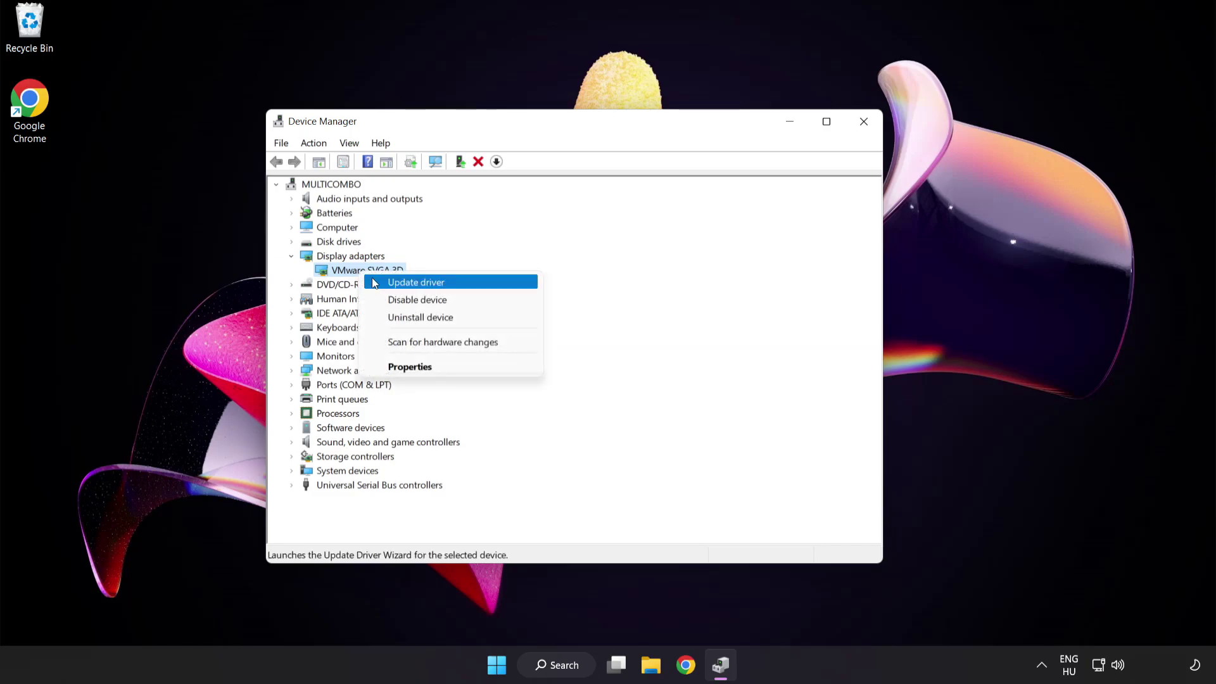
{"action": "left_click", "coordinate": [473, 286]}
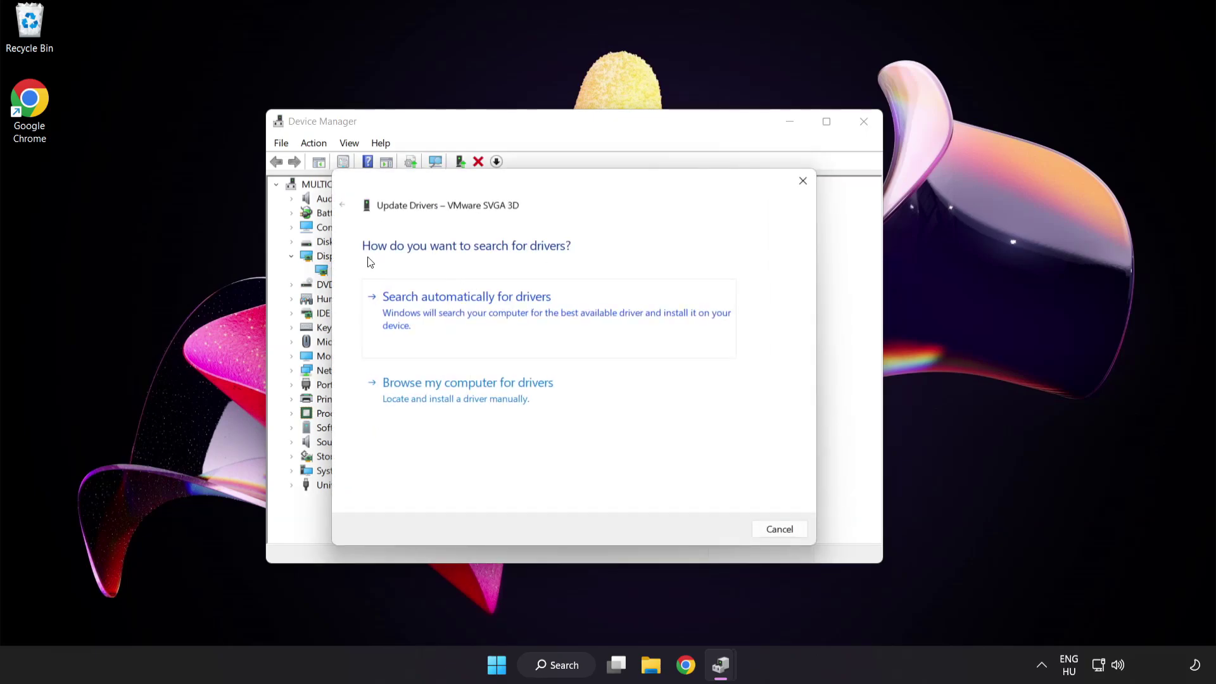
{"action": "left_click", "coordinate": [531, 314]}
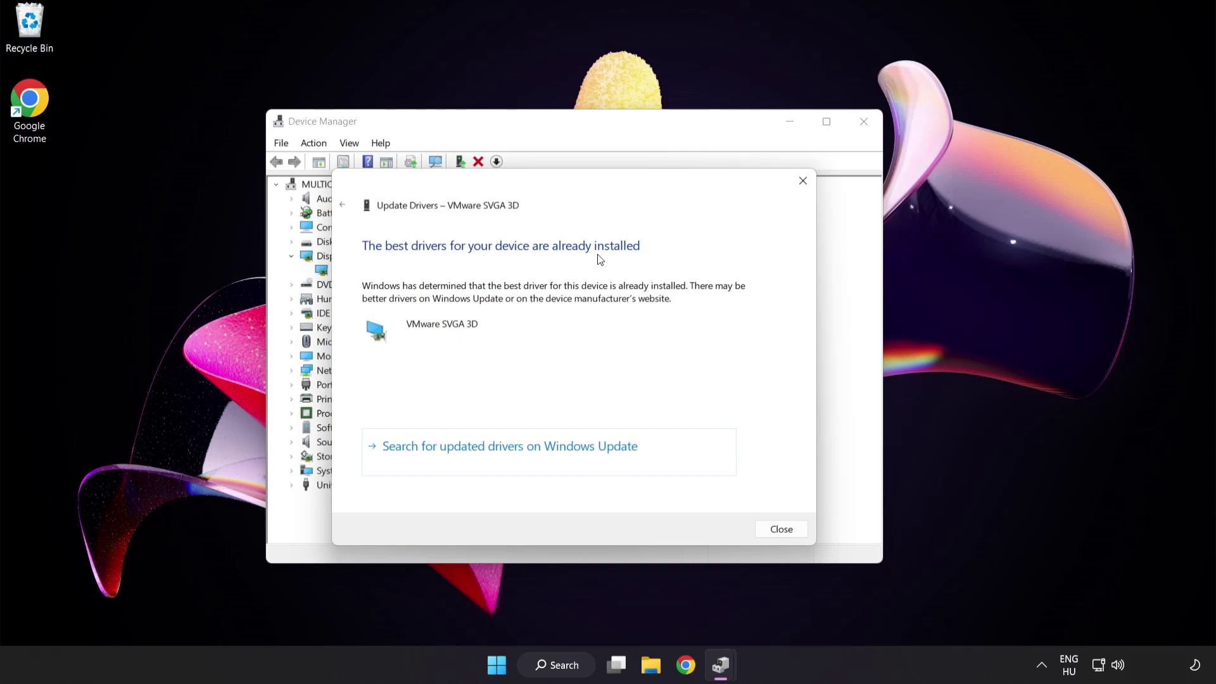
{"action": "left_click", "coordinate": [780, 532]}
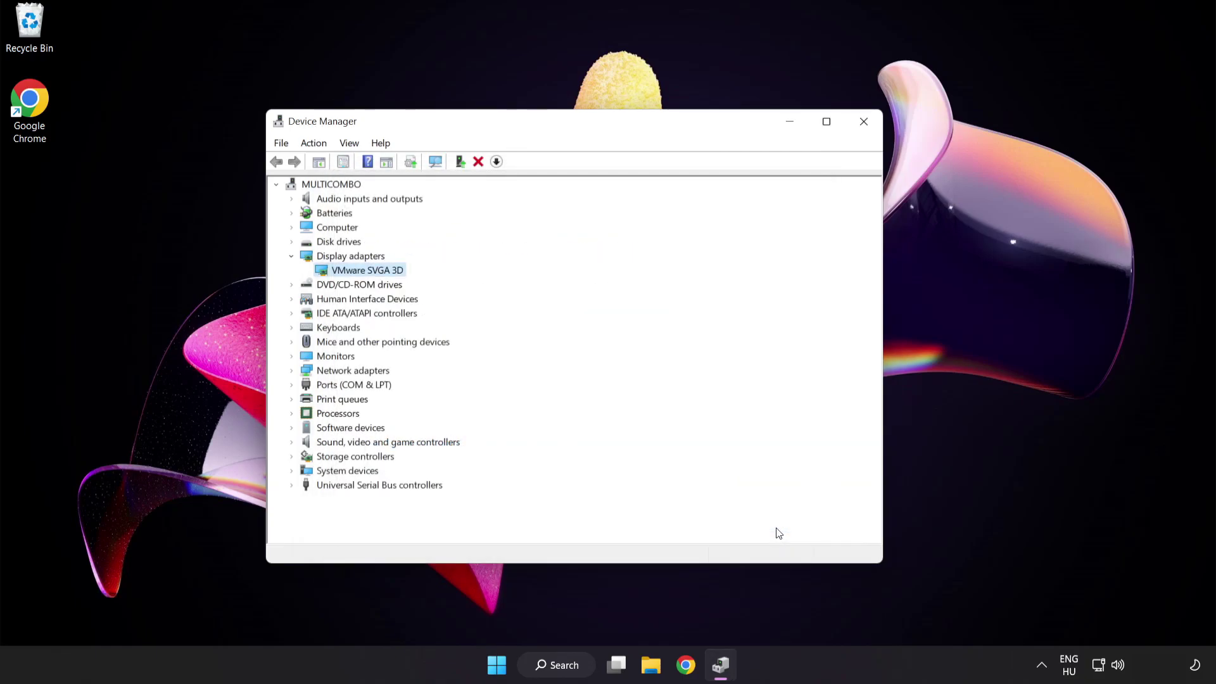
- Close Device Manager and search Windows for 'update'
{"action": "left_click", "coordinate": [864, 122]}
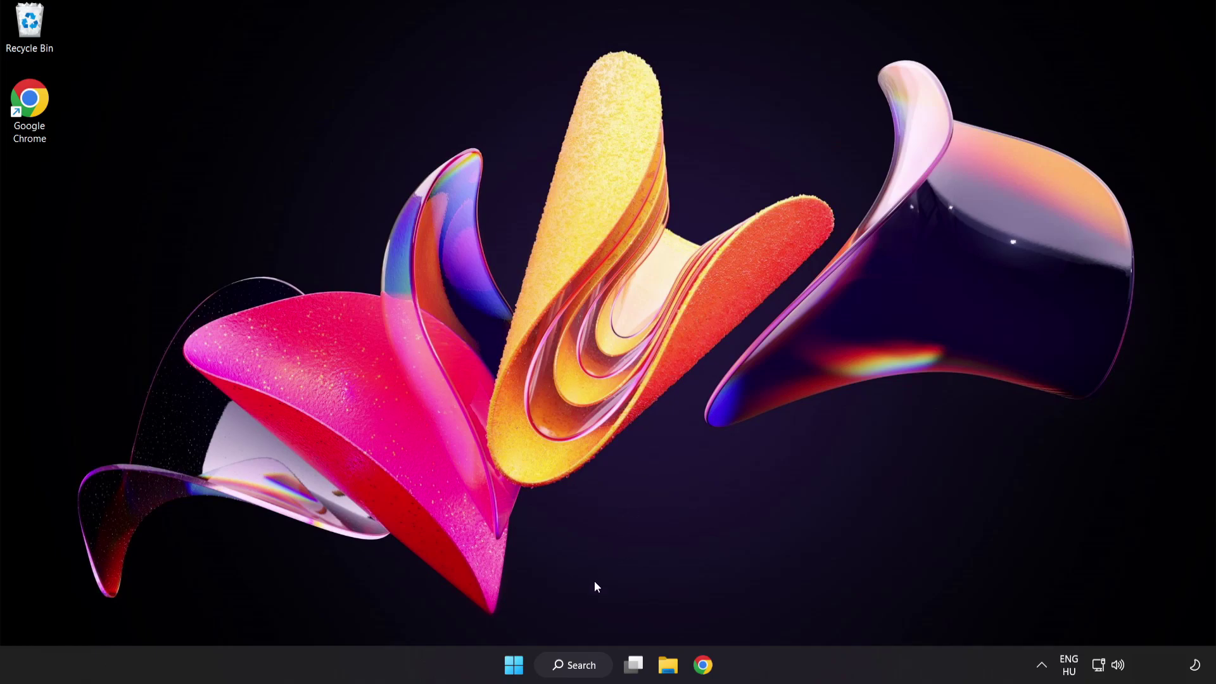
{"action": "left_click", "coordinate": [570, 665]}
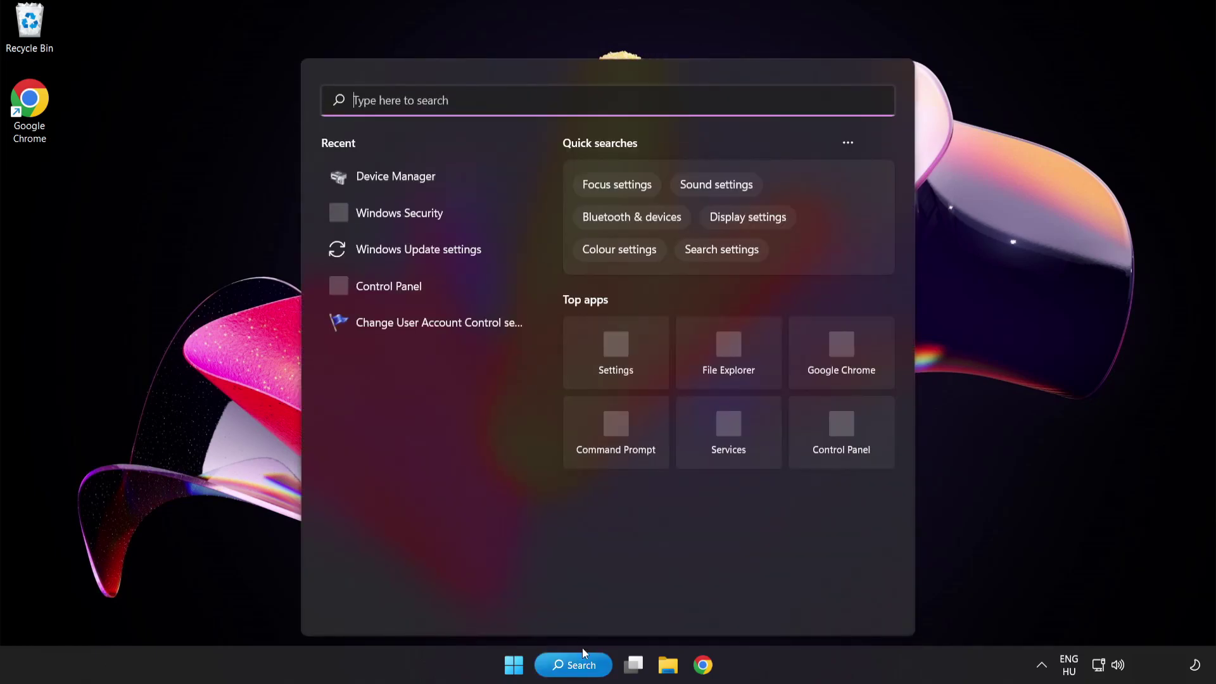
{"action": "type", "text": "u"}
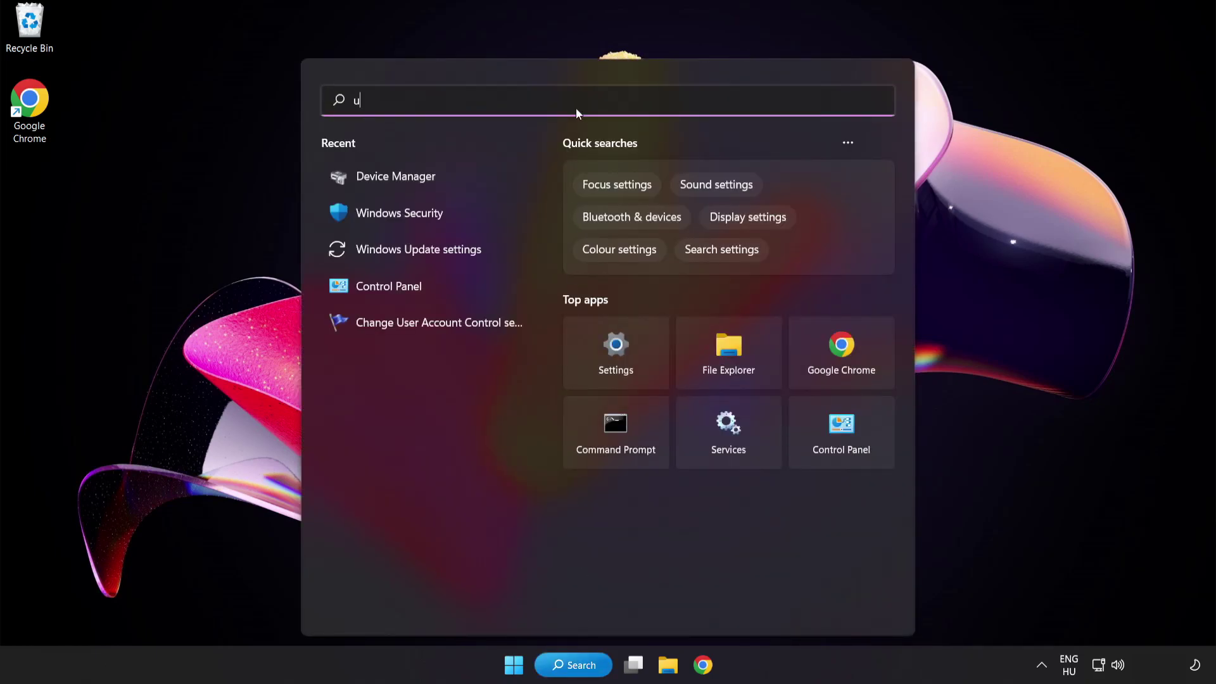
{"action": "type", "text": "pdate"}
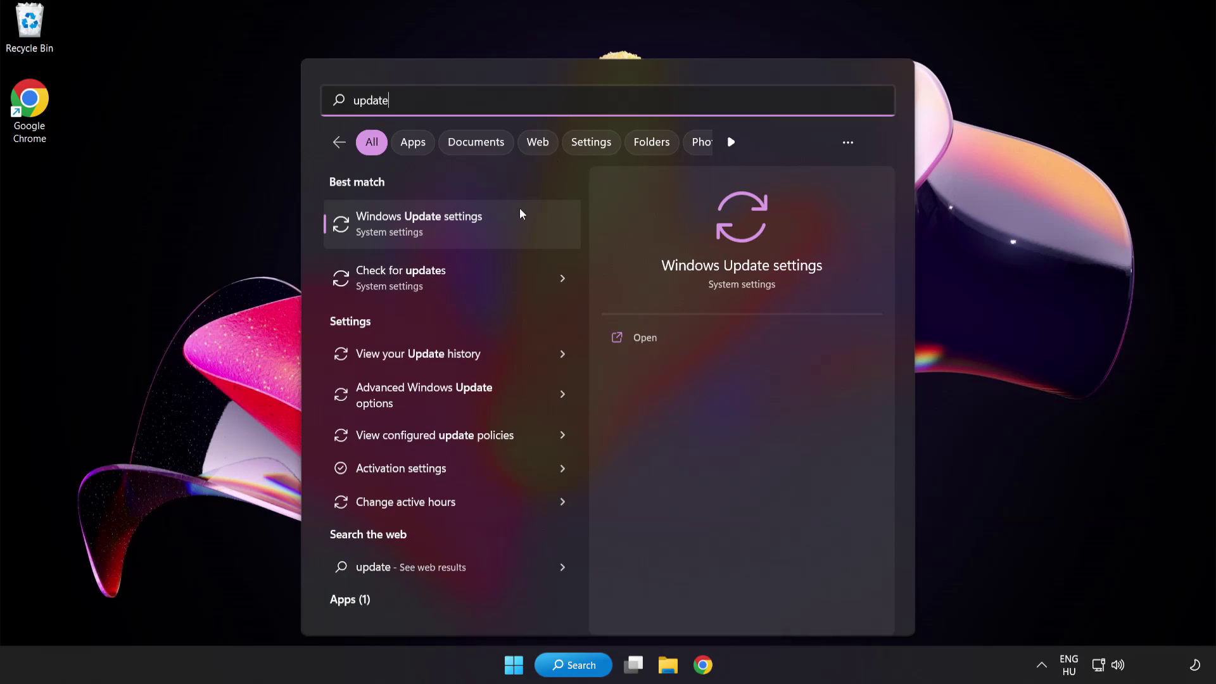
- Check for updates in Windows Update settings, then close Settings
{"action": "left_click", "coordinate": [465, 230]}
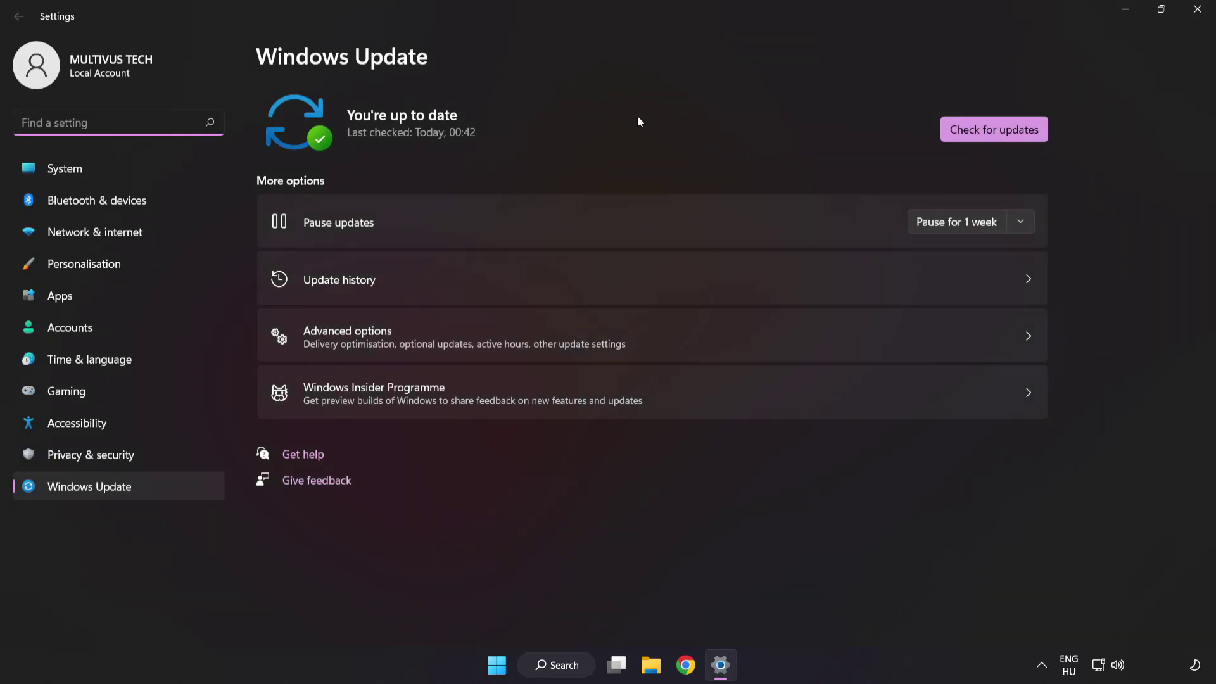
{"action": "left_click", "coordinate": [991, 137]}
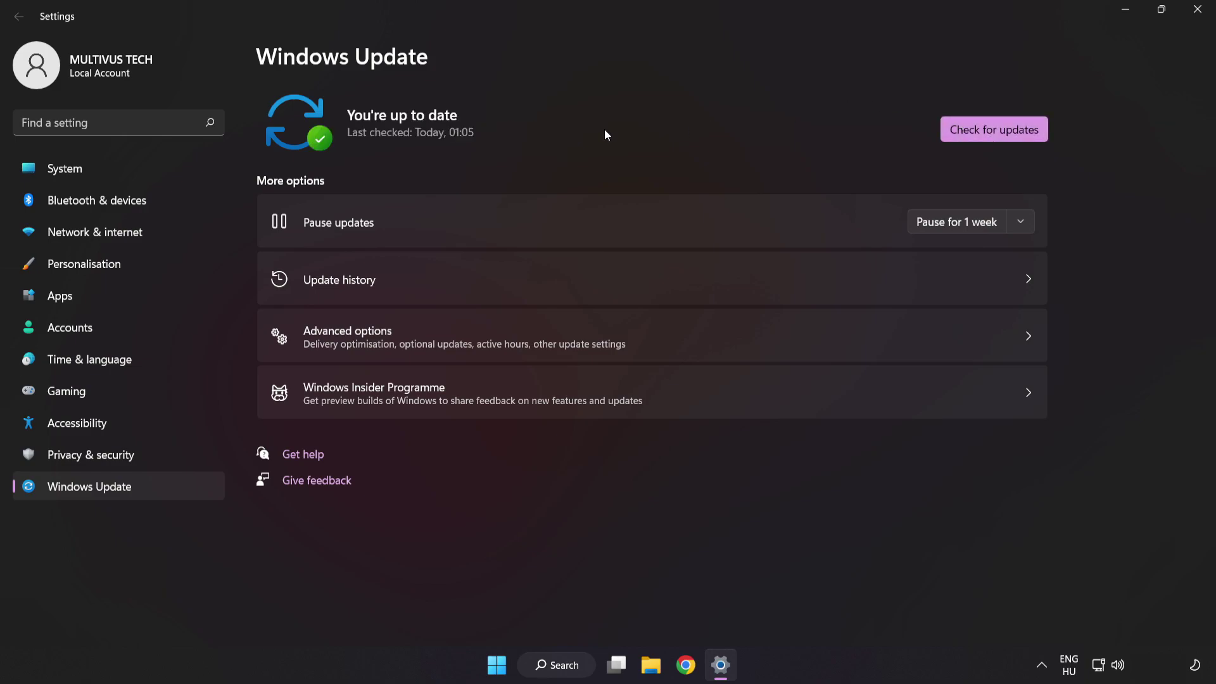
{"action": "left_click", "coordinate": [1196, 18]}
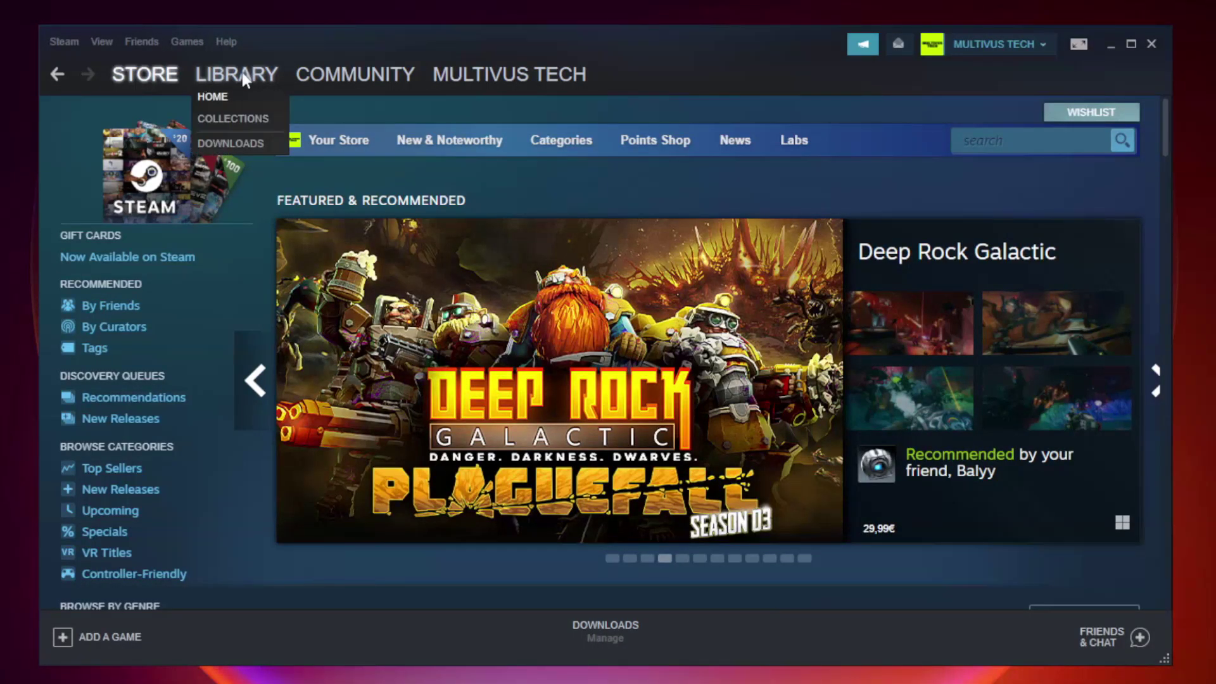
- Switch Steam to the Library and bring up YOUR NOT WORKING GAME's context menu
{"action": "mouse_move", "coordinate": [237, 74]}
{"action": "left_click", "coordinate": [247, 82]}
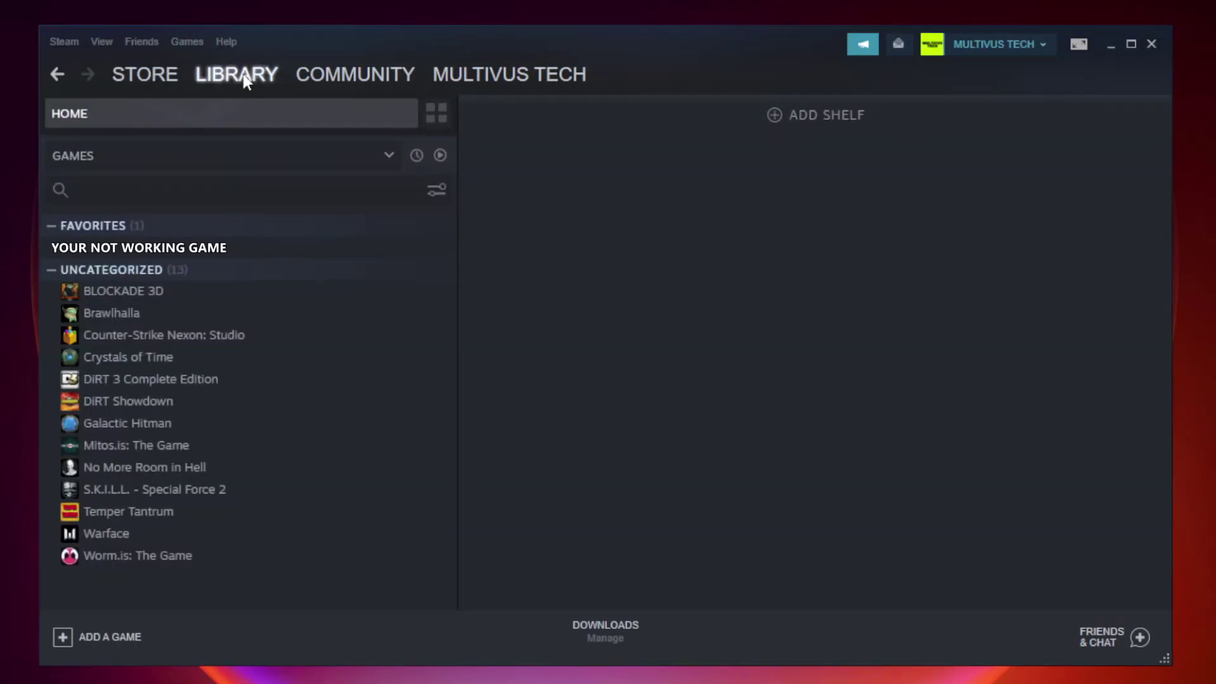
{"action": "right_click", "coordinate": [264, 253]}
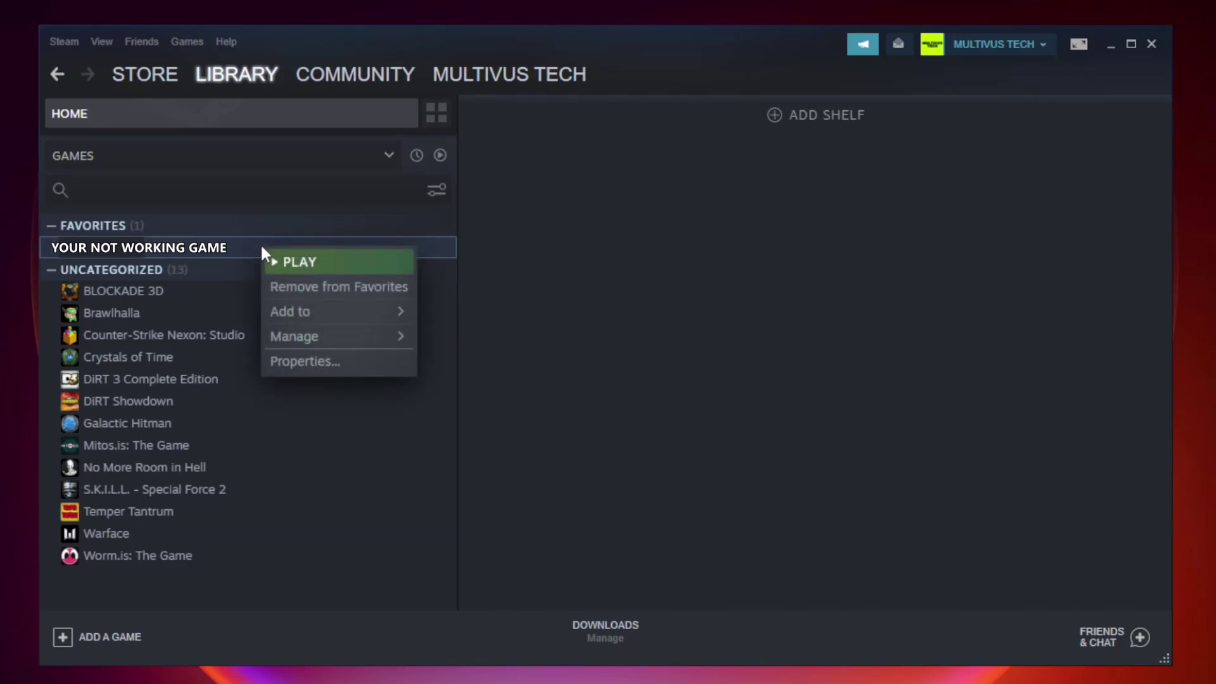
- Verify integrity of the game's files from its Local Files properties, then browse its install folder
{"action": "left_click", "coordinate": [336, 365]}
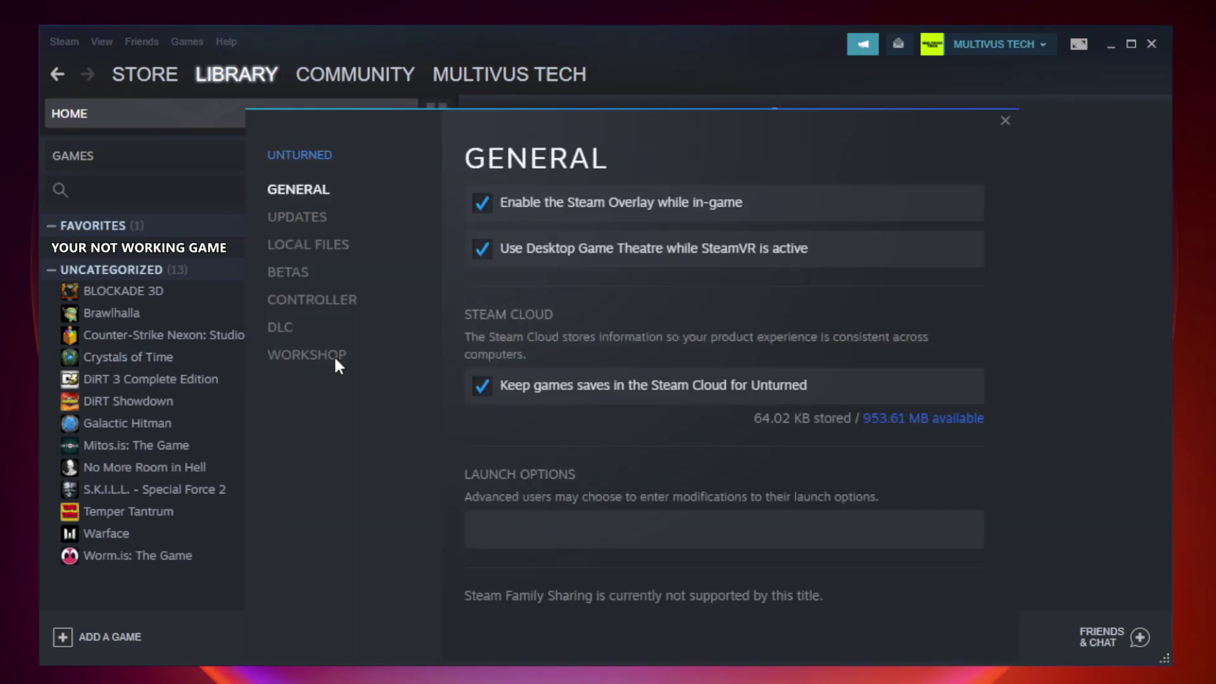
{"action": "left_click", "coordinate": [324, 254]}
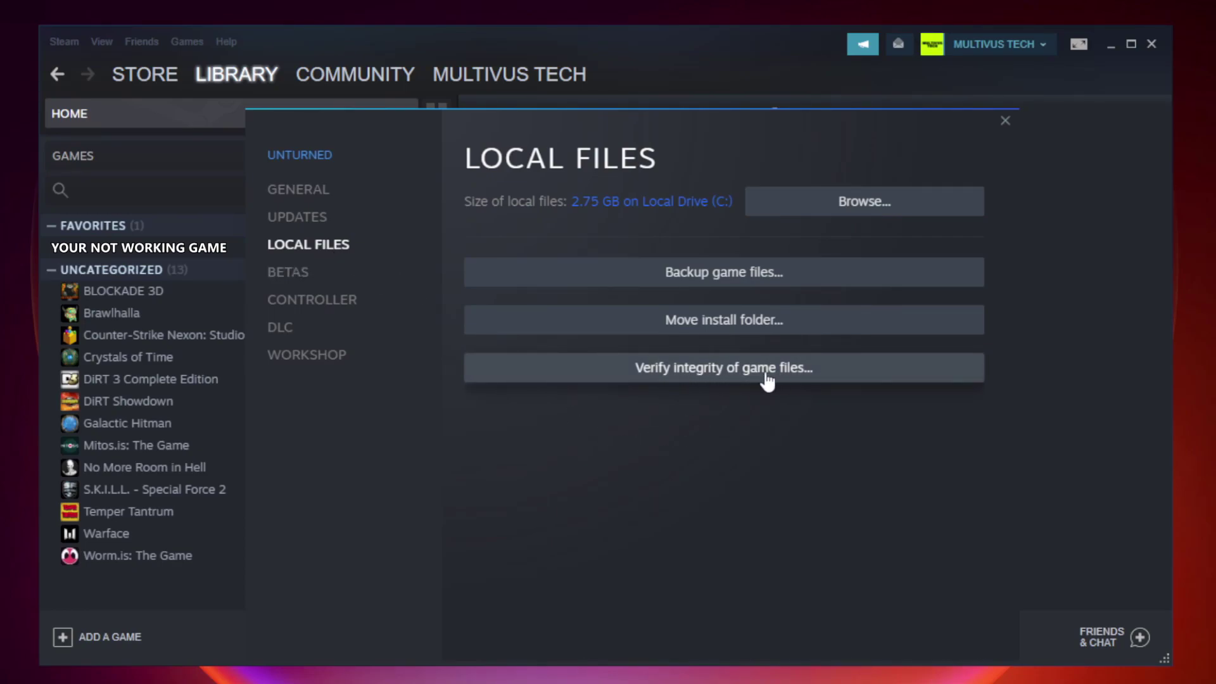
{"action": "left_click", "coordinate": [737, 380]}
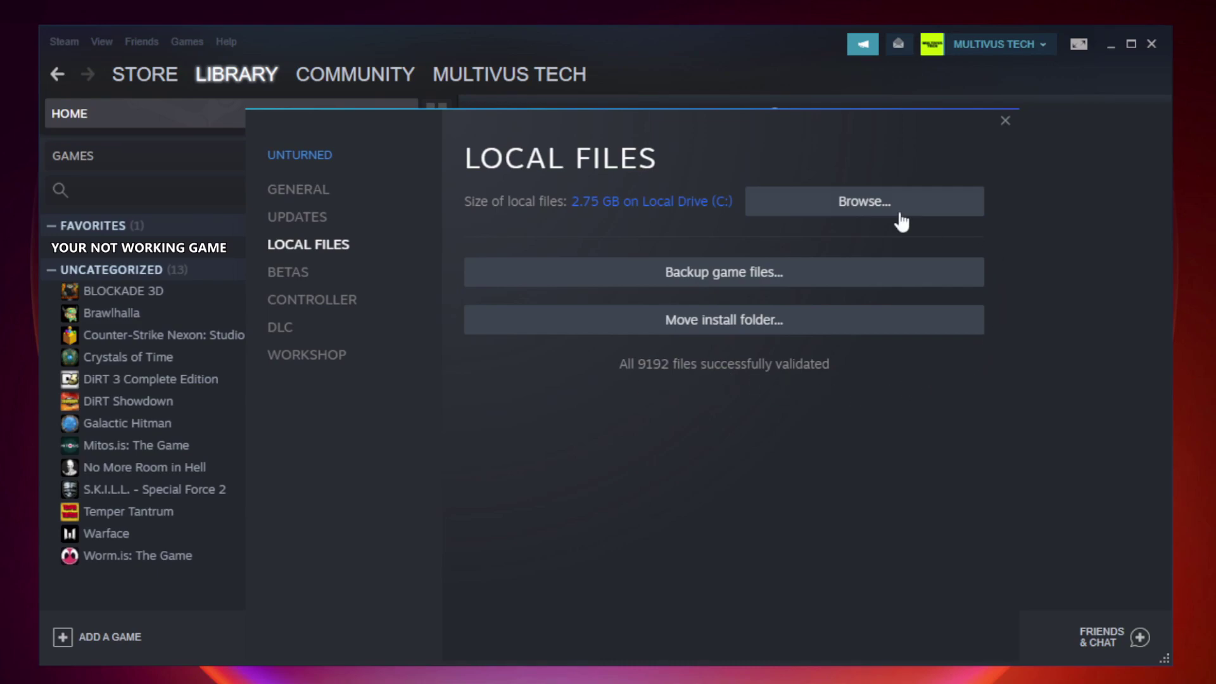
{"action": "left_click", "coordinate": [868, 216]}
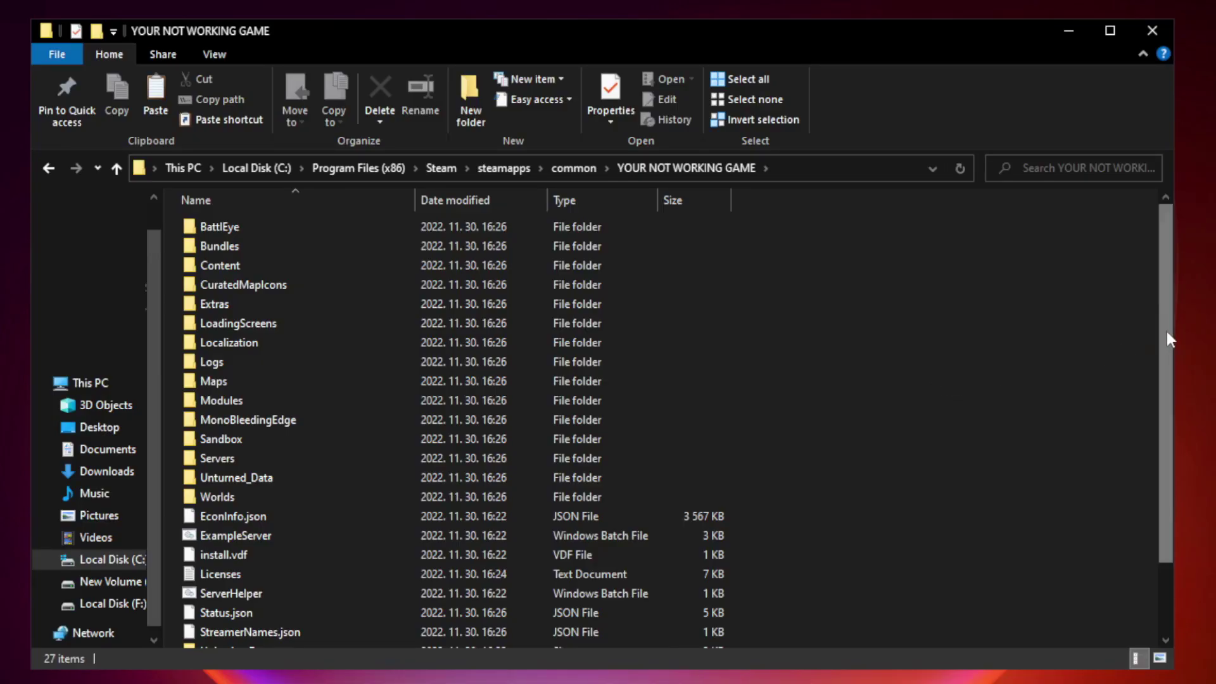
- Open the Properties dialog of the YOUR NOT WORKING GAME shortcut in File Explorer
{"action": "left_click_drag", "start_coordinate": [1167, 332], "coordinate": [1169, 438]}
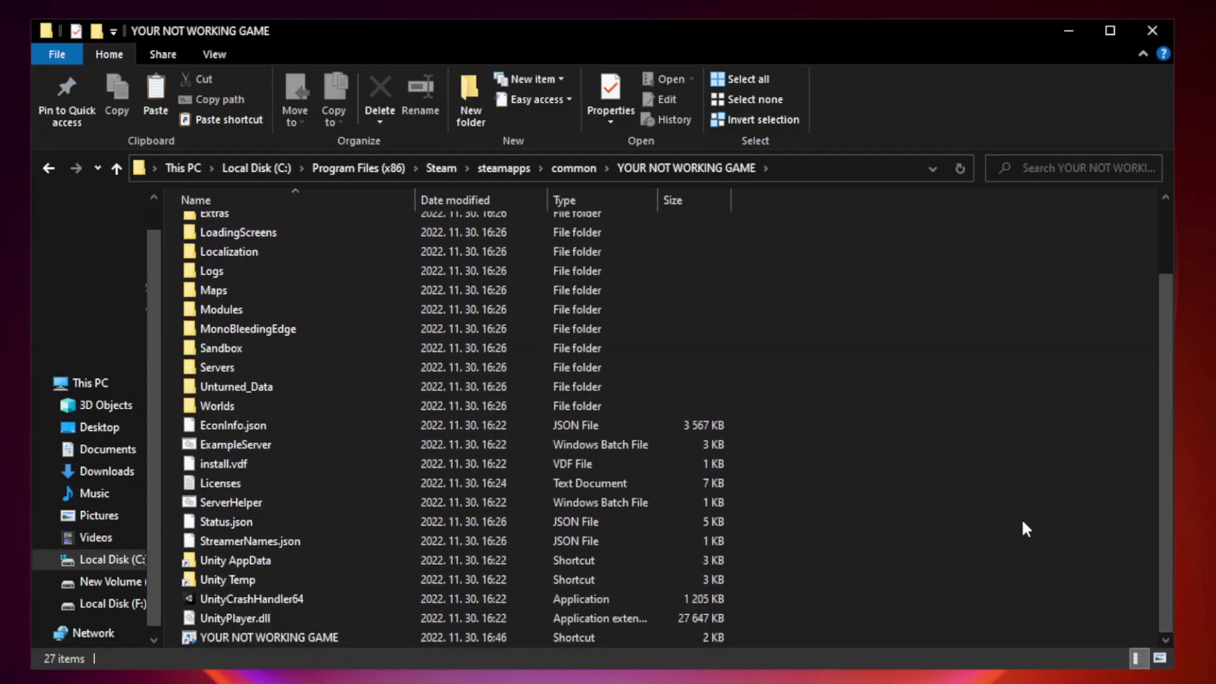
{"action": "left_click", "coordinate": [507, 638]}
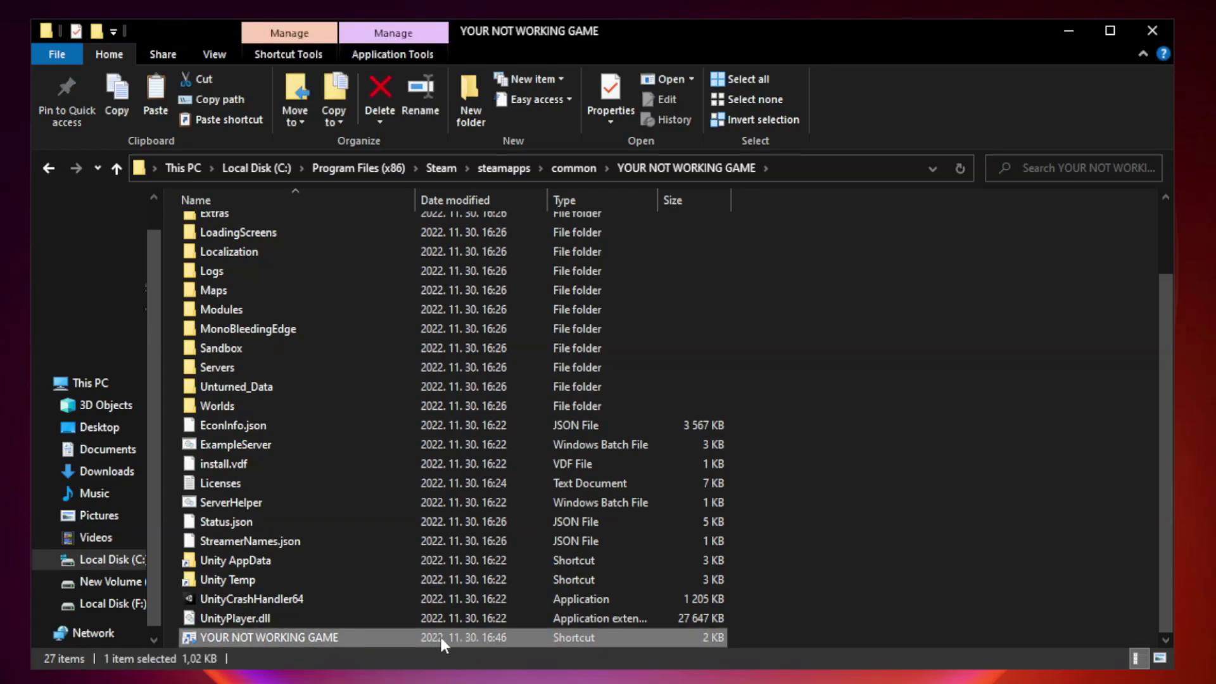
{"action": "right_click", "coordinate": [412, 637]}
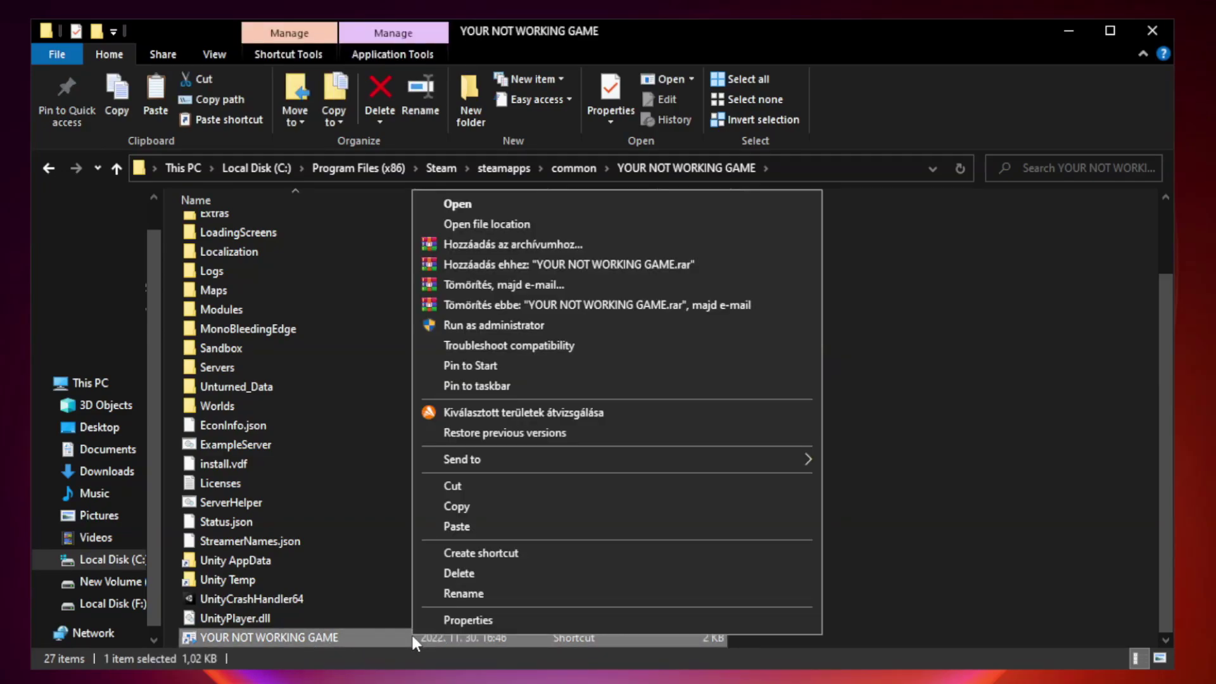
{"action": "left_click", "coordinate": [612, 626]}
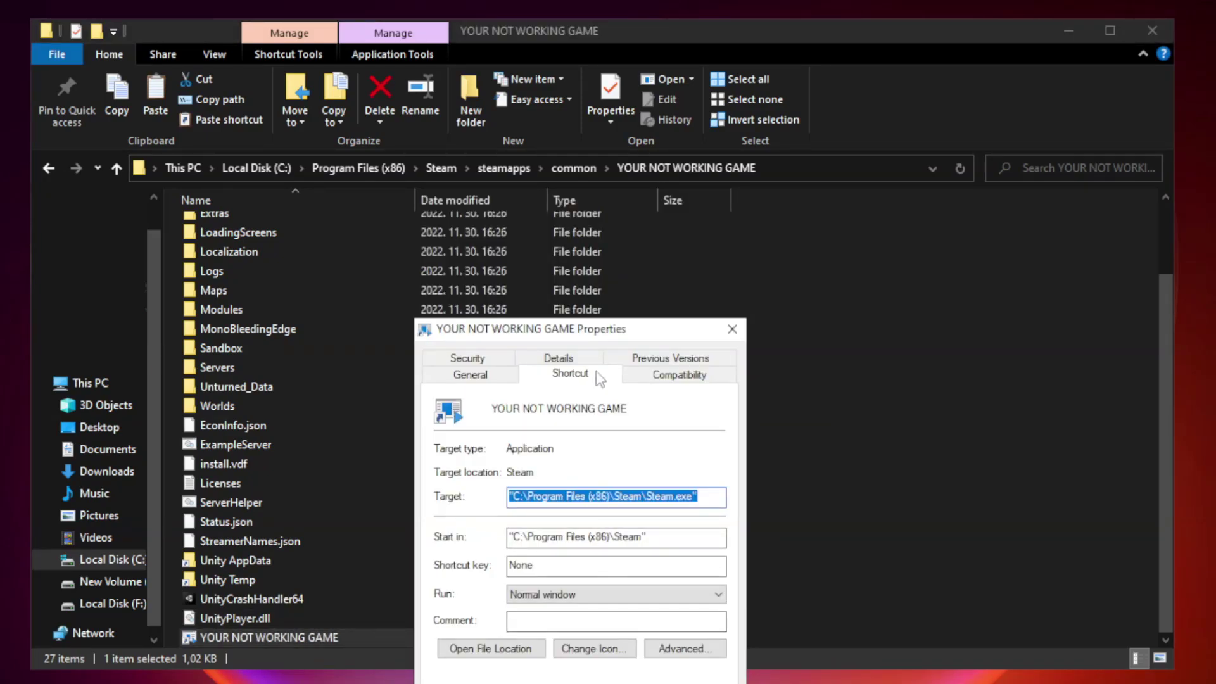
{"action": "mouse_move", "coordinate": [603, 334]}
{"action": "left_mouse_down"}
{"action": "mouse_move", "coordinate": [614, 156]}
{"action": "mouse_move", "coordinate": [603, 138]}
{"action": "left_mouse_up"}
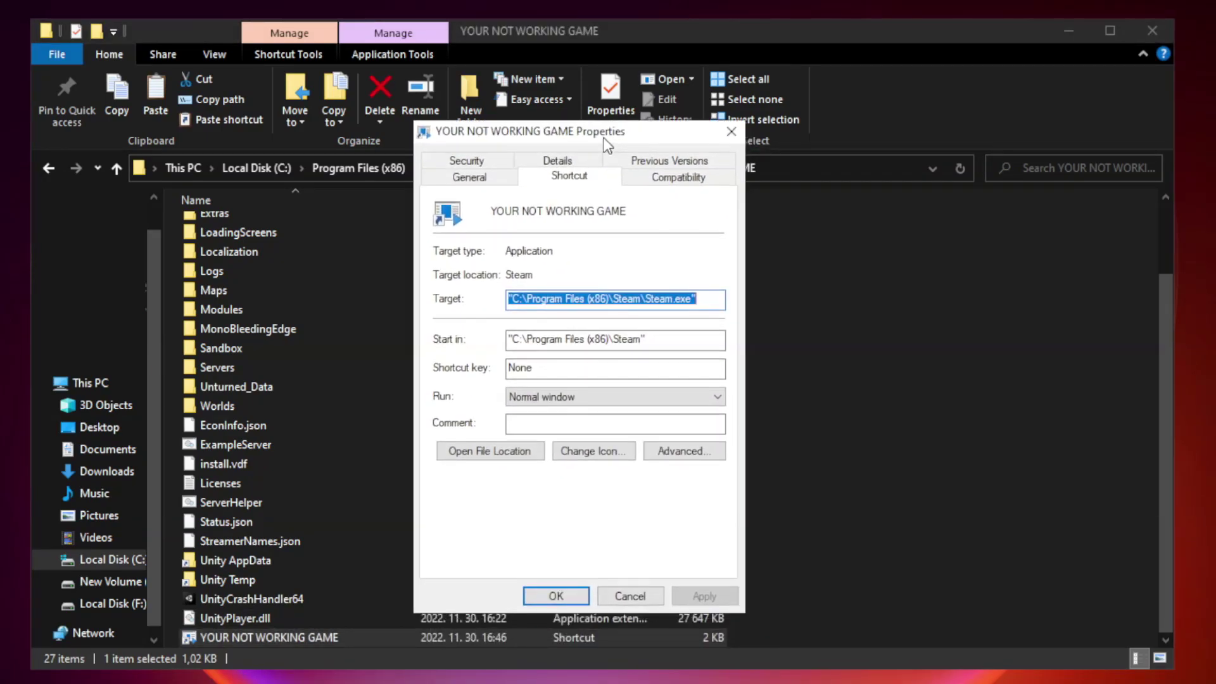
- Set the shortcut to Windows 8 compatibility, fullscreen optimizations disabled, run as administrator, and apply
{"action": "left_click", "coordinate": [676, 182]}
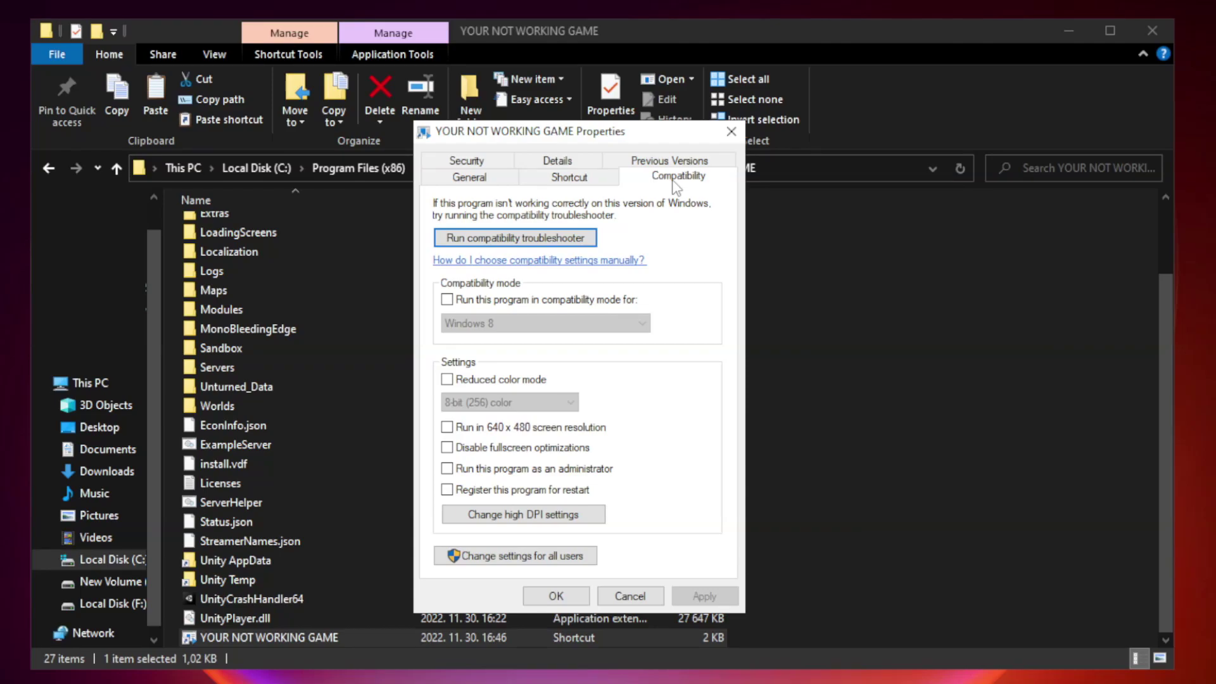
{"action": "left_click", "coordinate": [482, 300]}
{"action": "left_click", "coordinate": [544, 325]}
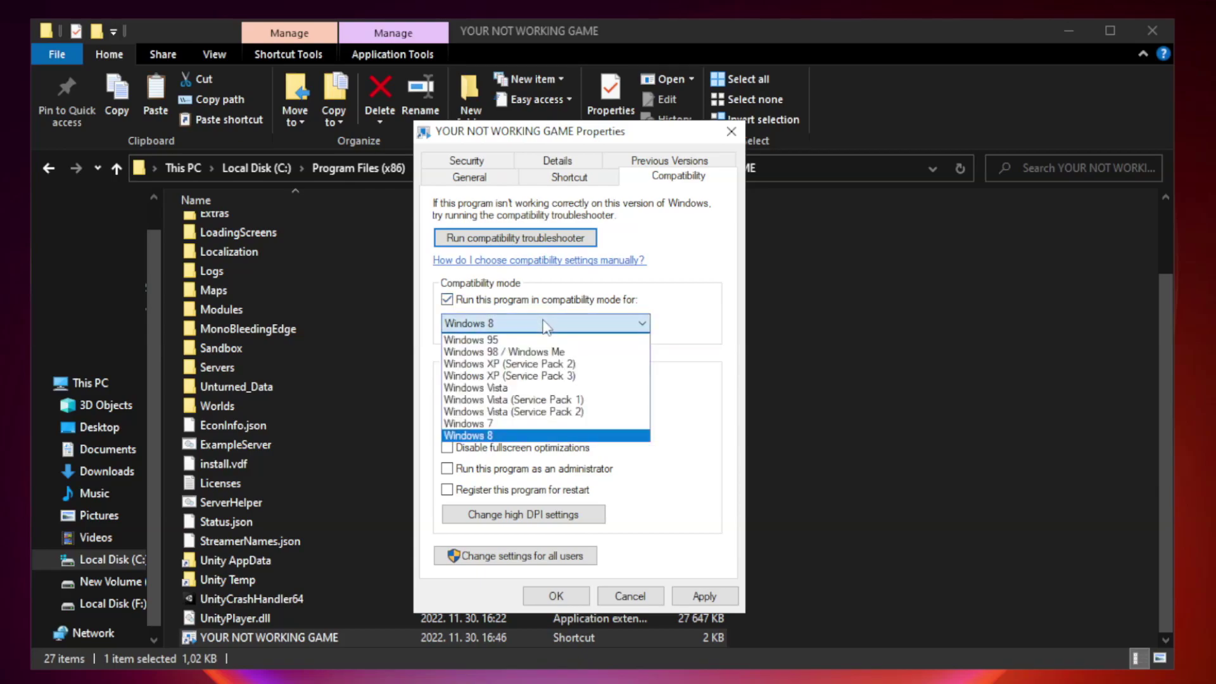
{"action": "left_click", "coordinate": [514, 437]}
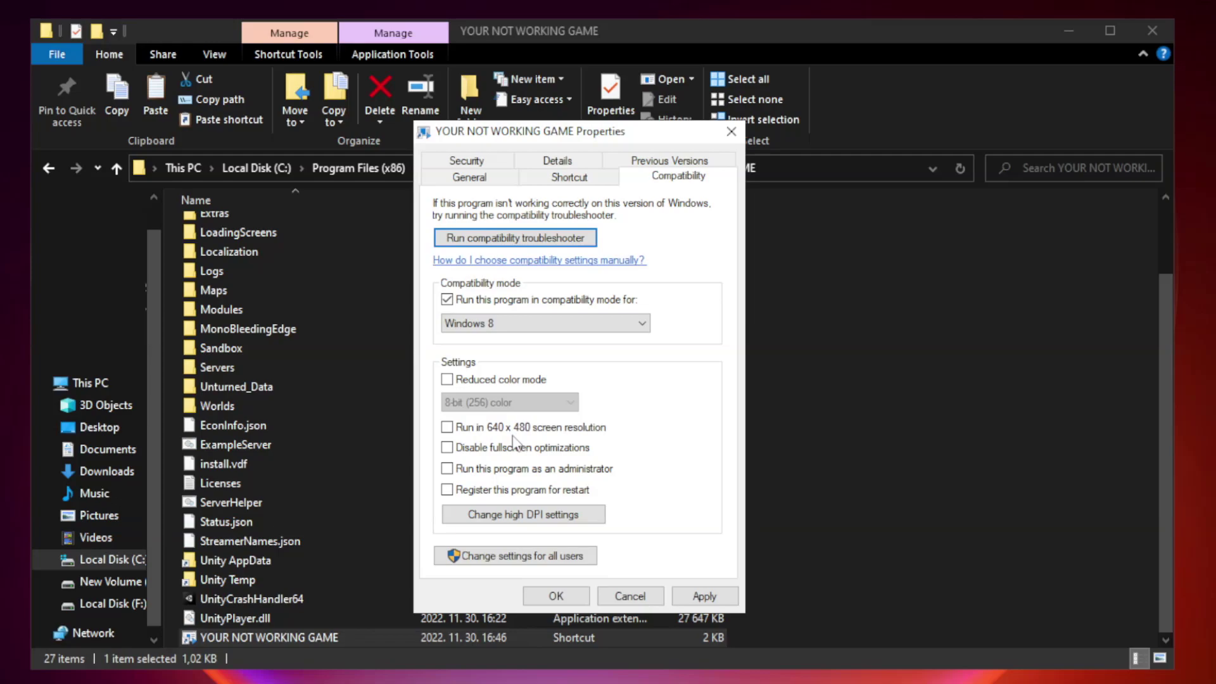
{"action": "left_click", "coordinate": [476, 451]}
{"action": "left_click", "coordinate": [478, 470]}
{"action": "left_click", "coordinate": [706, 596]}
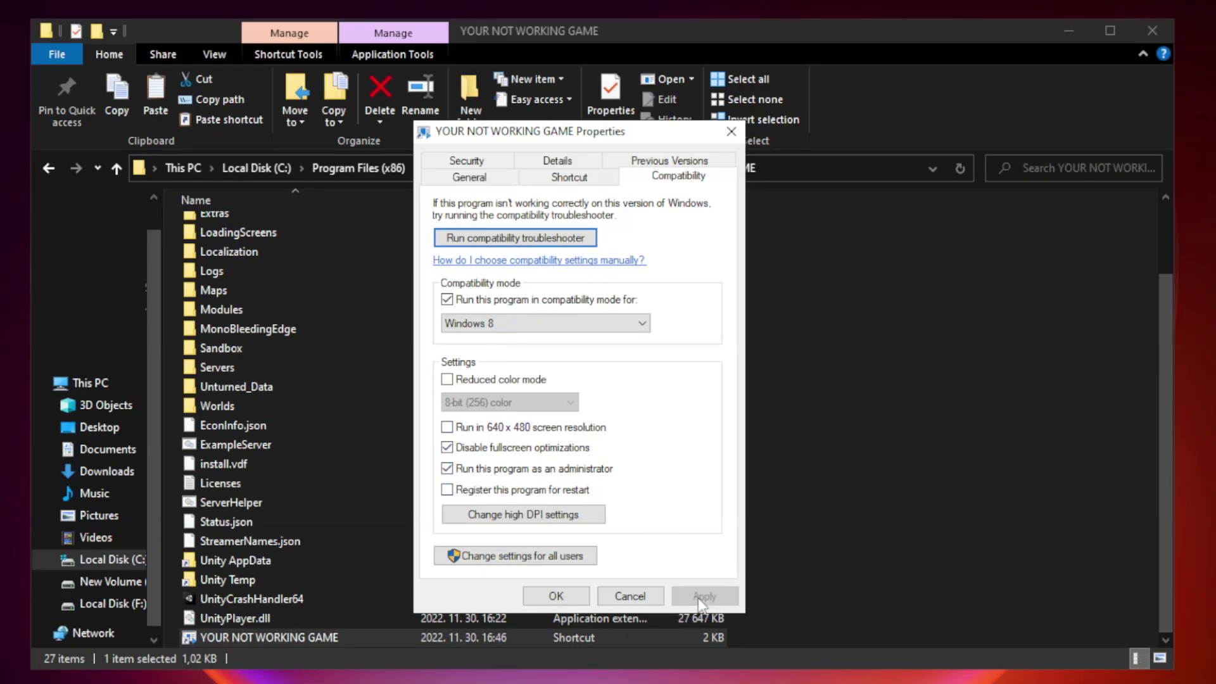
{"action": "left_click", "coordinate": [555, 596]}
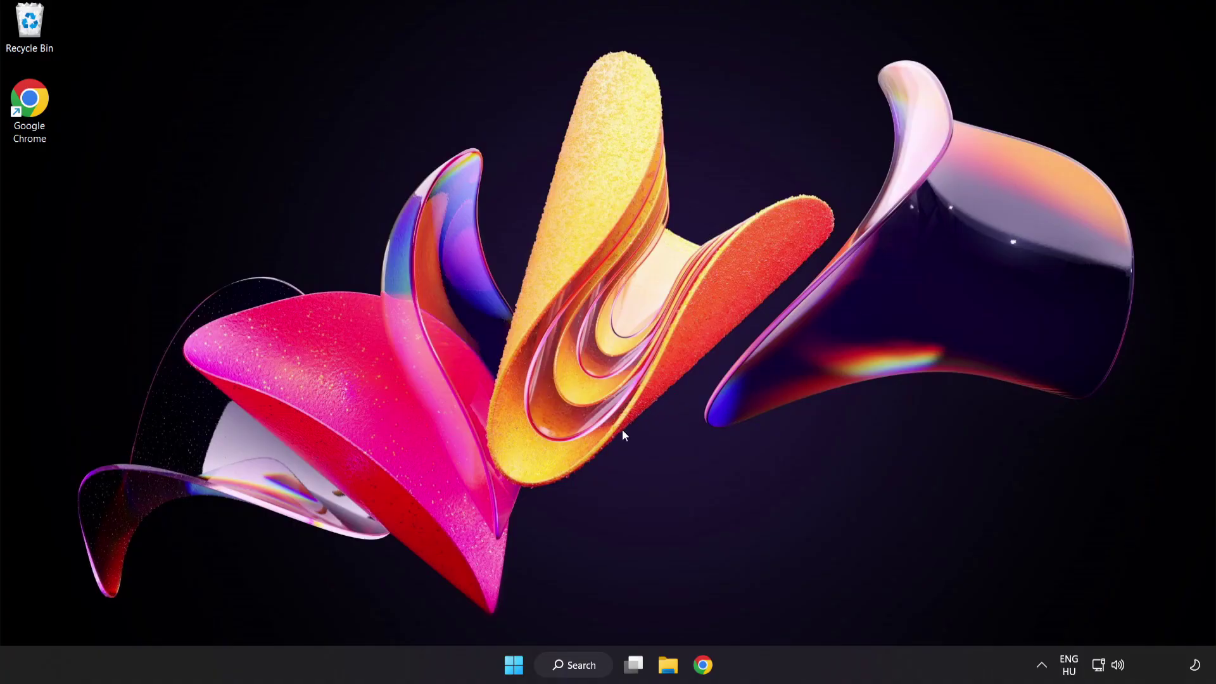
- Right-click the Start button to bring up the Win+X menu
{"action": "right_click", "coordinate": [518, 669]}
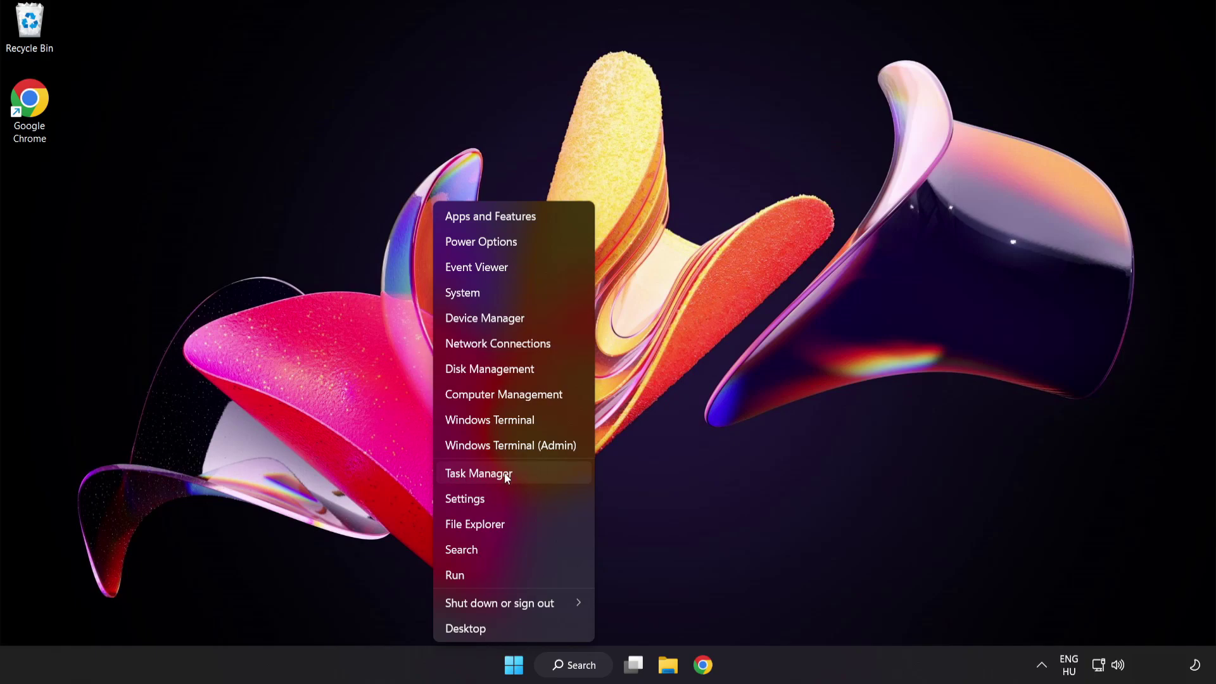
- In Task Manager, disable Cortana, Phone Link, Terminal and Windows Security notification icon at startup
{"action": "left_click", "coordinate": [526, 477]}
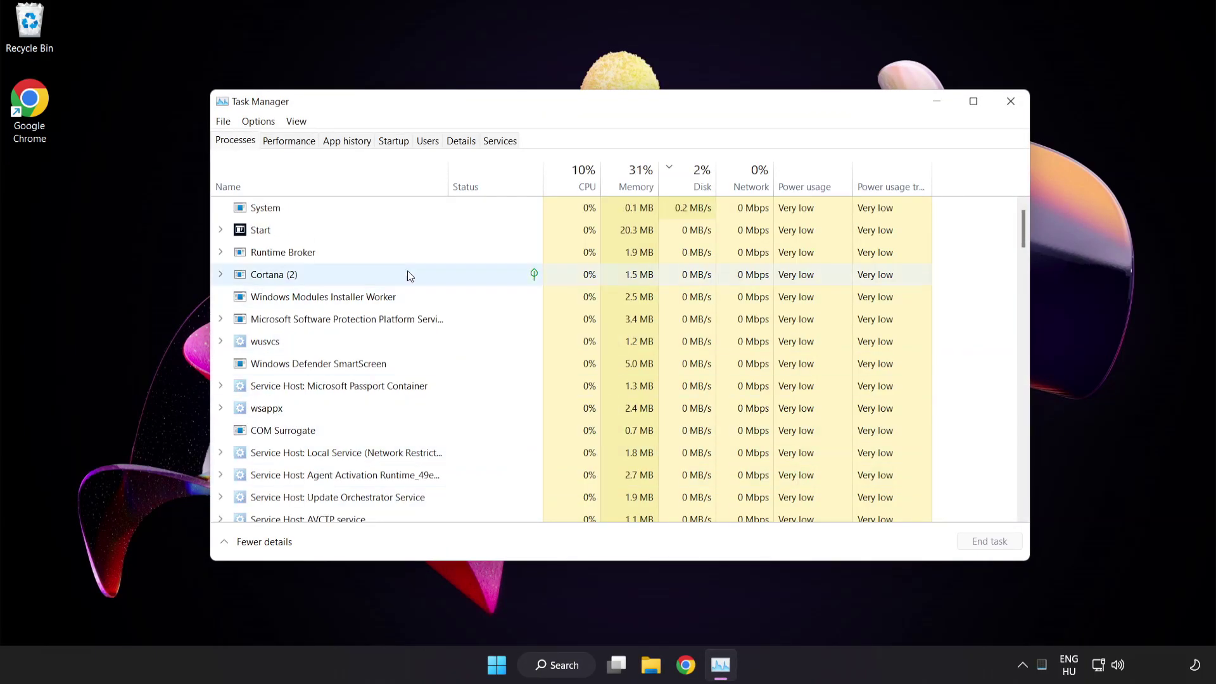
{"action": "left_click", "coordinate": [403, 148]}
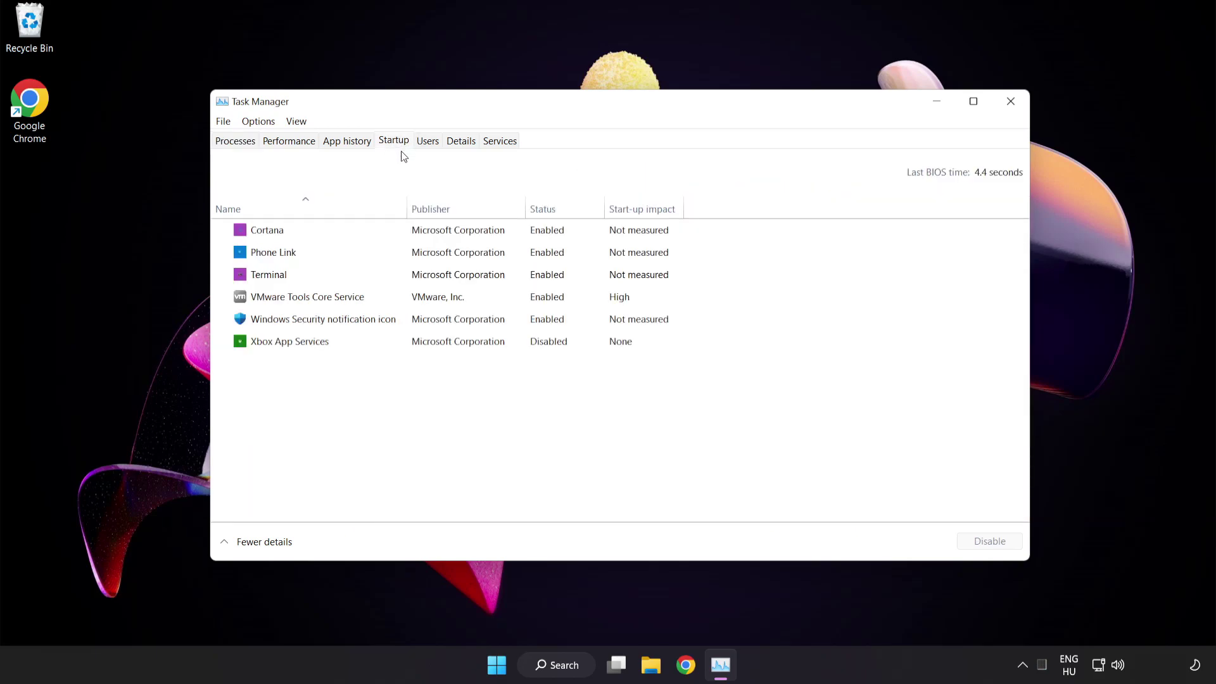
{"action": "left_click", "coordinate": [403, 235]}
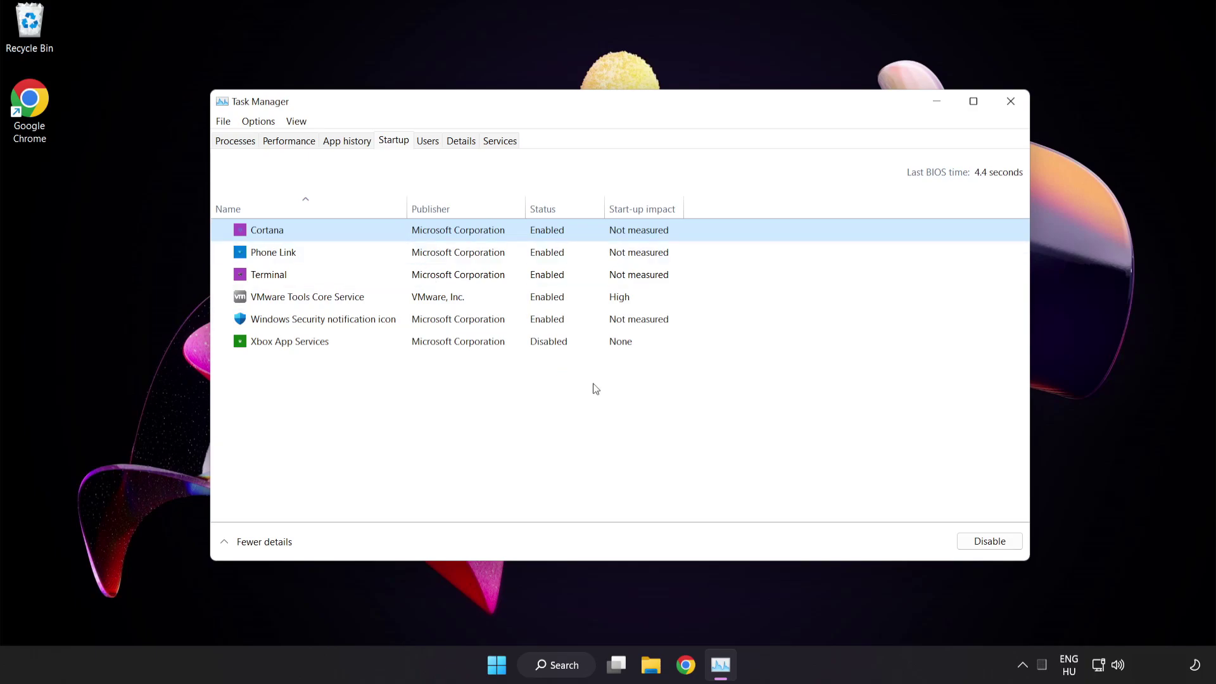
{"action": "left_click", "coordinate": [995, 546]}
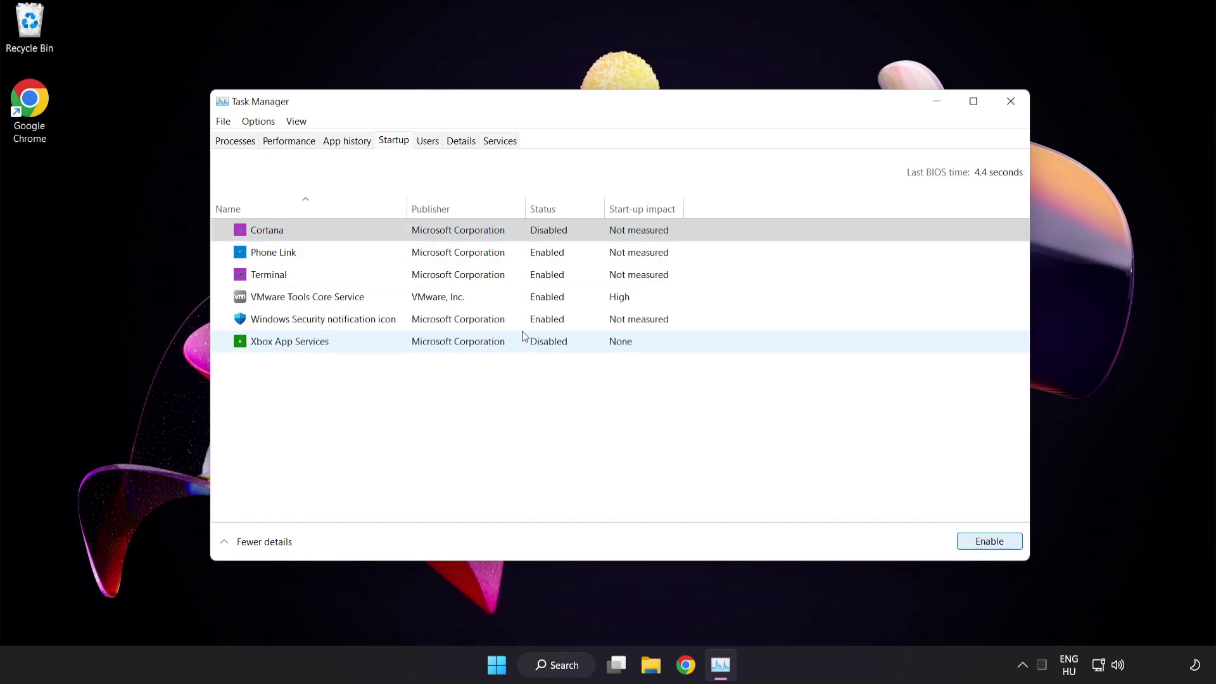
{"action": "left_click", "coordinate": [375, 250]}
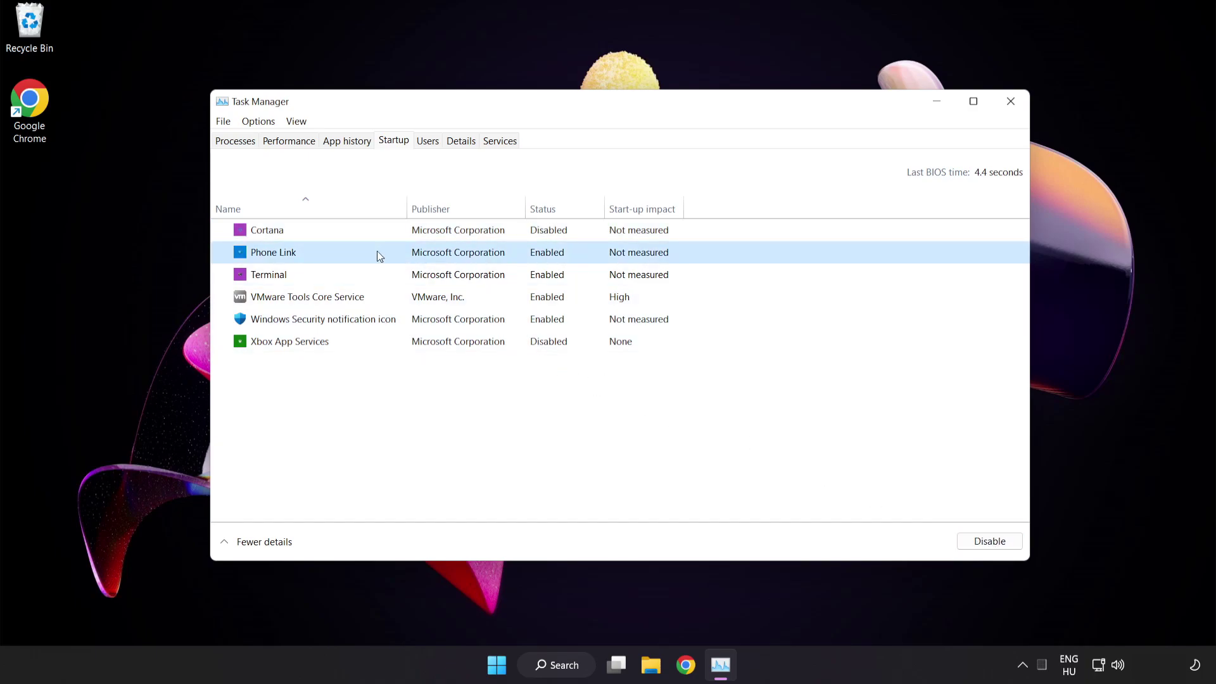
{"action": "left_click", "coordinate": [985, 549]}
{"action": "left_click", "coordinate": [412, 279]}
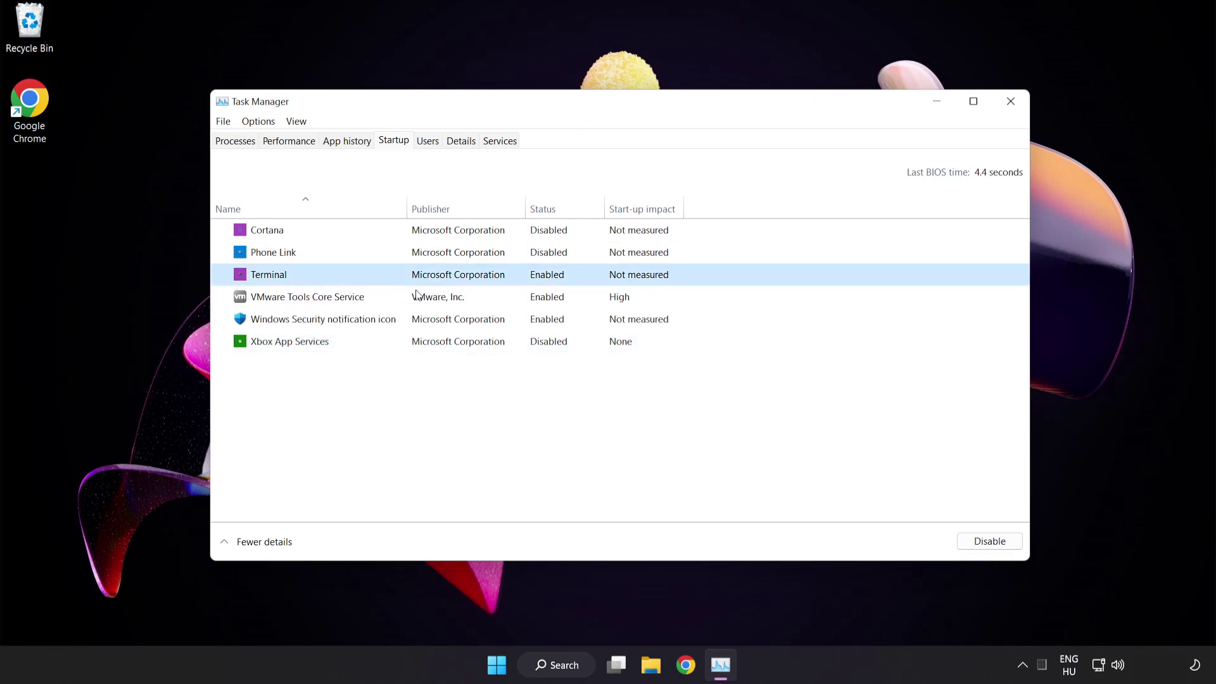
{"action": "left_click", "coordinate": [968, 537]}
{"action": "left_click", "coordinate": [415, 322]}
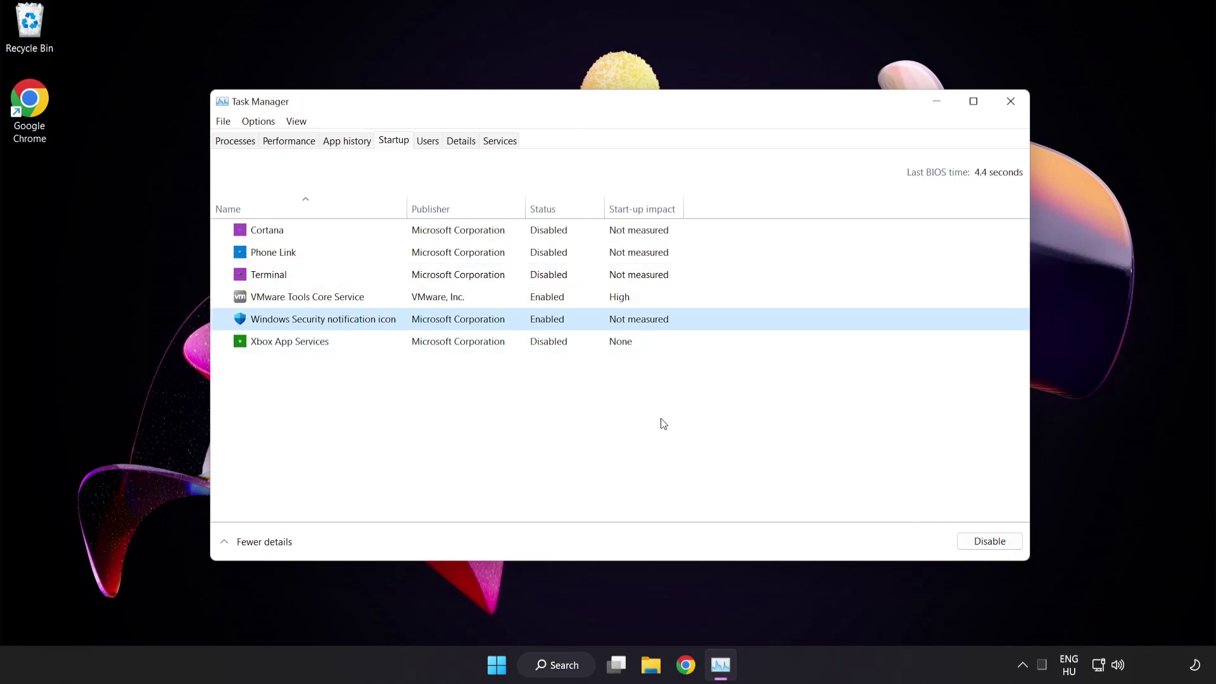
{"action": "left_click", "coordinate": [979, 547]}
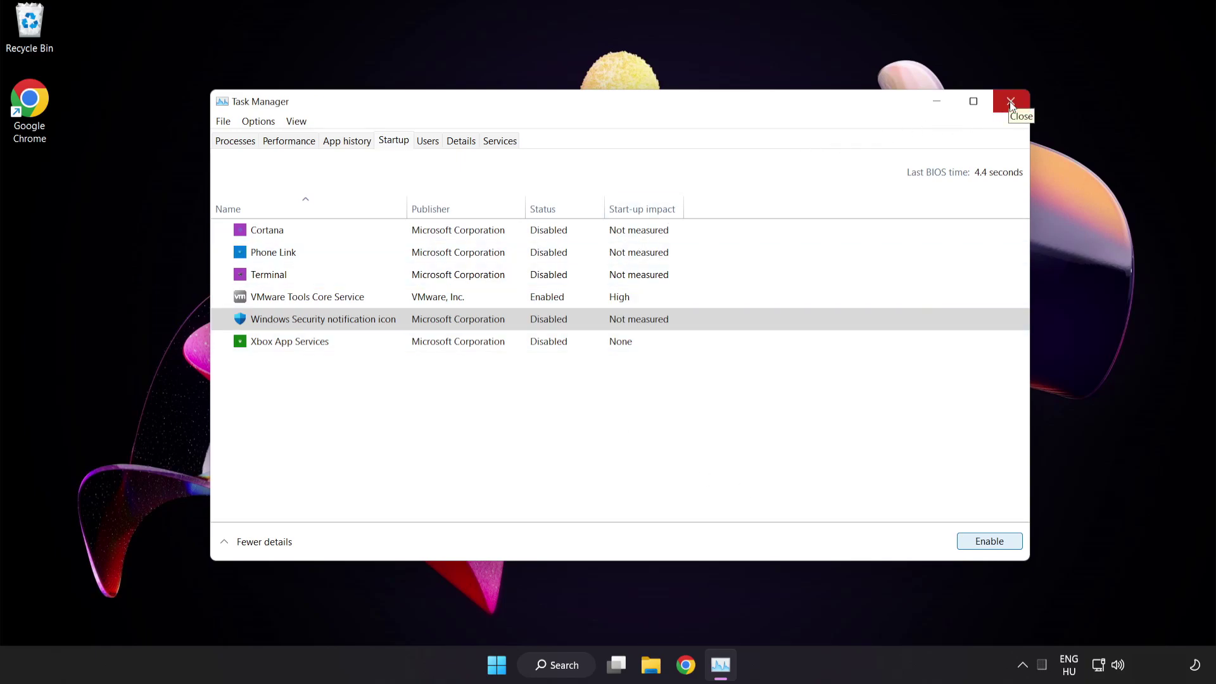
{"action": "left_click", "coordinate": [1011, 103]}
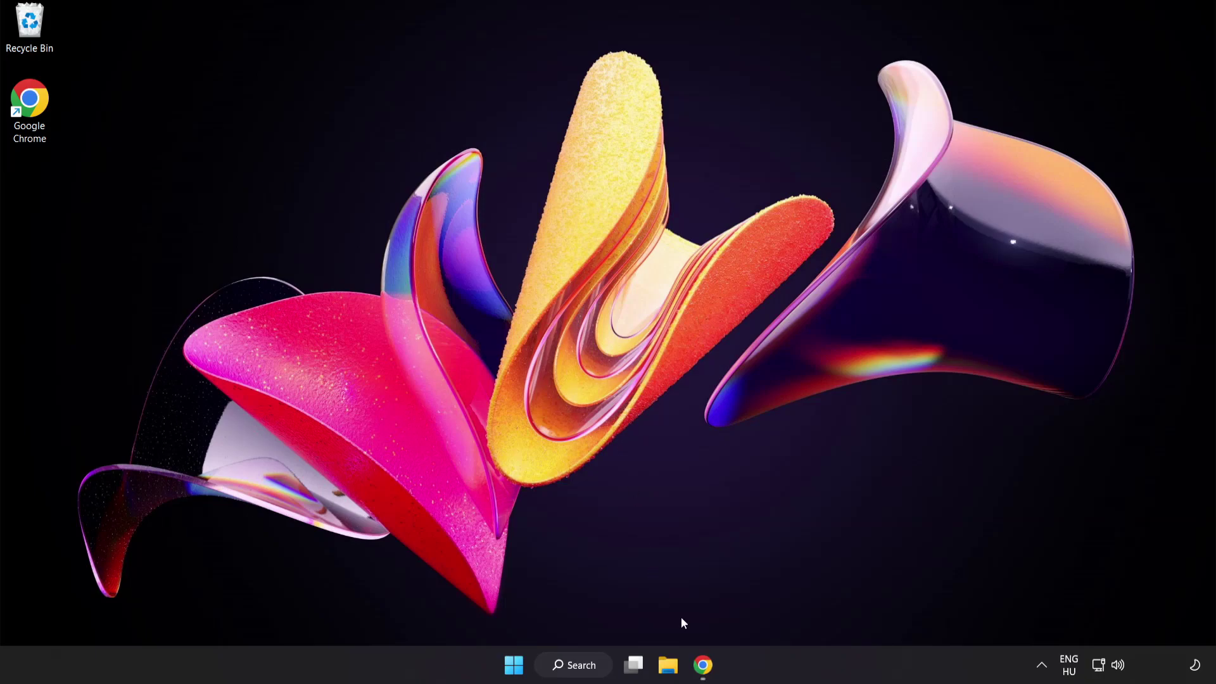
- Download the DirectX End-User Runtime Web Installer (dxwebsetup (1).exe) from the Microsoft Download Center page
{"action": "left_click", "coordinate": [703, 665]}
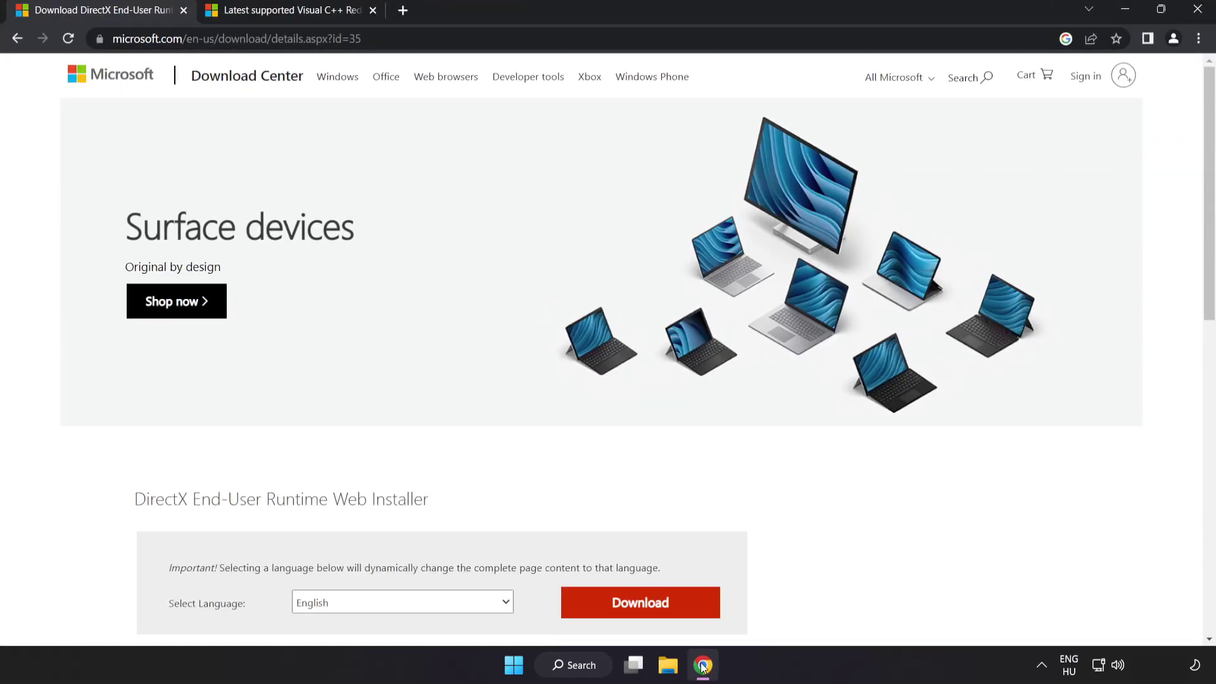
{"action": "left_click", "coordinate": [406, 39]}
{"action": "left_click", "coordinate": [490, 36]}
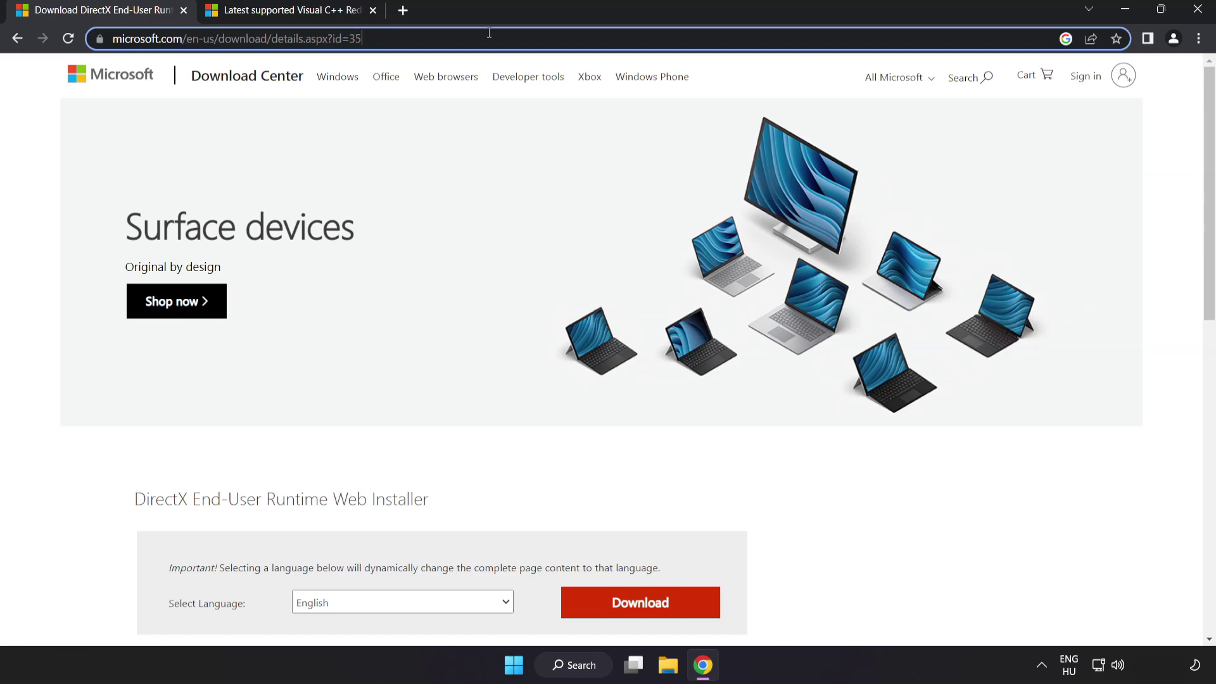
{"action": "left_click", "coordinate": [849, 514]}
{"action": "scroll", "coordinate": [846, 510], "scroll_direction": "down", "scroll_amount": 2}
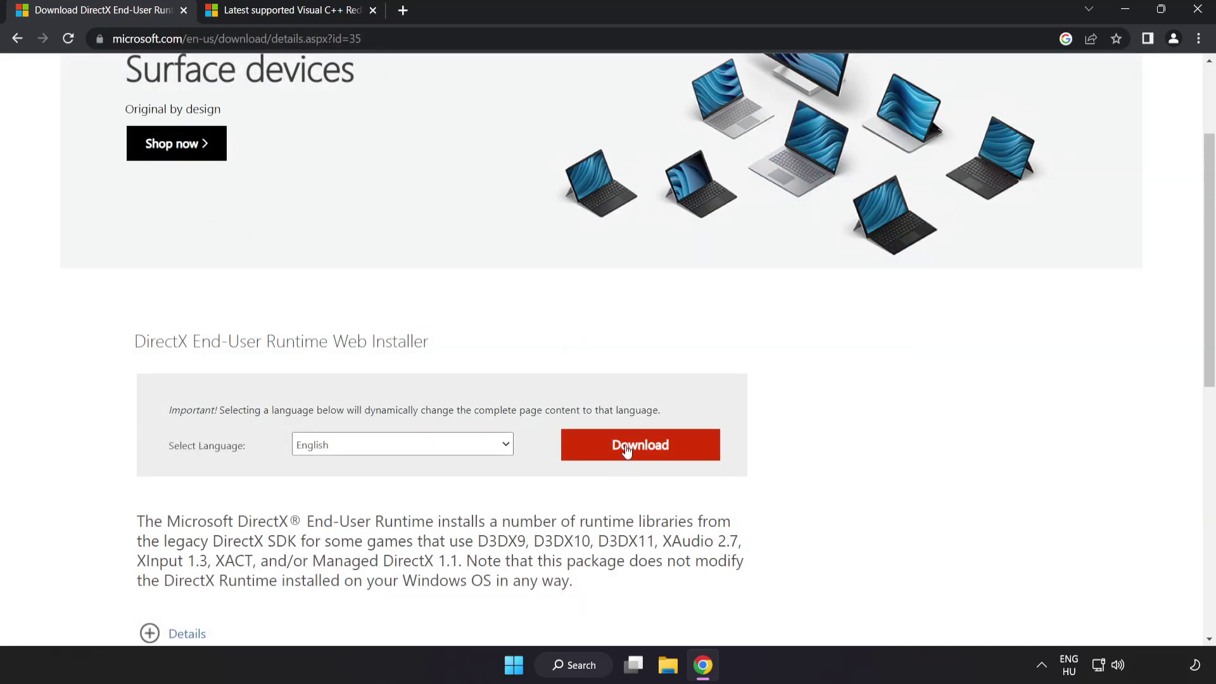
{"action": "left_click", "coordinate": [656, 458]}
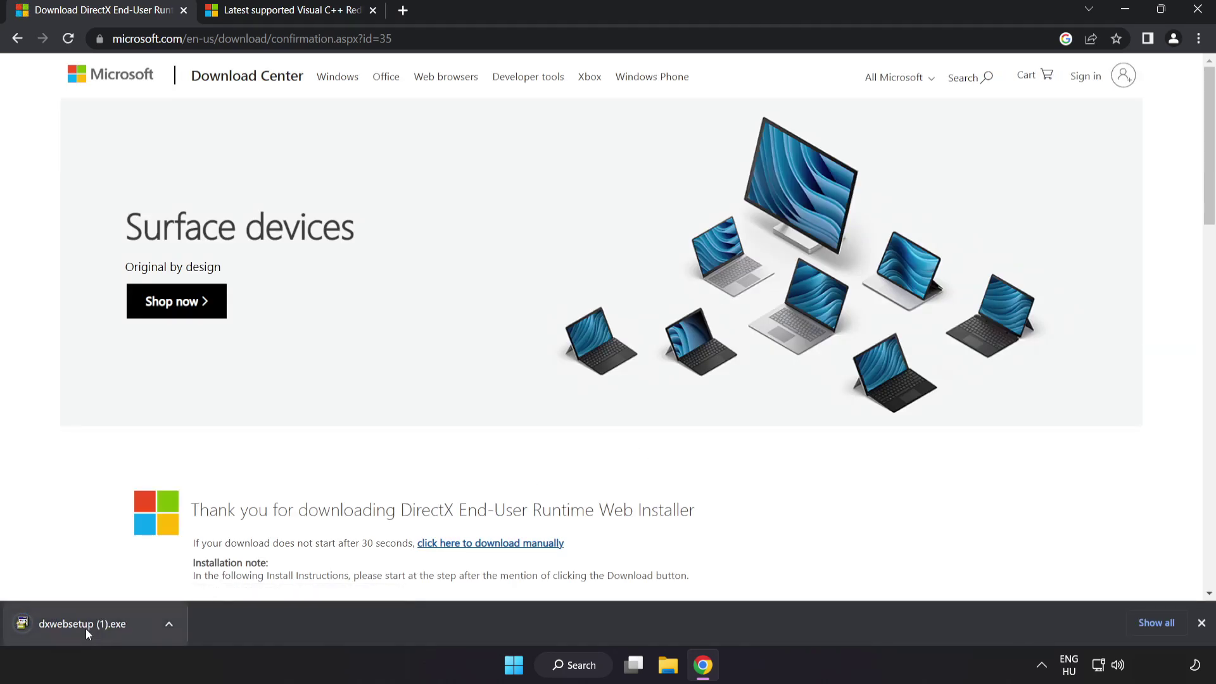
- Run dxwebsetup, accept the license, decline the Bing Bar, and finish installing DirectX
{"action": "left_click", "coordinate": [101, 624]}
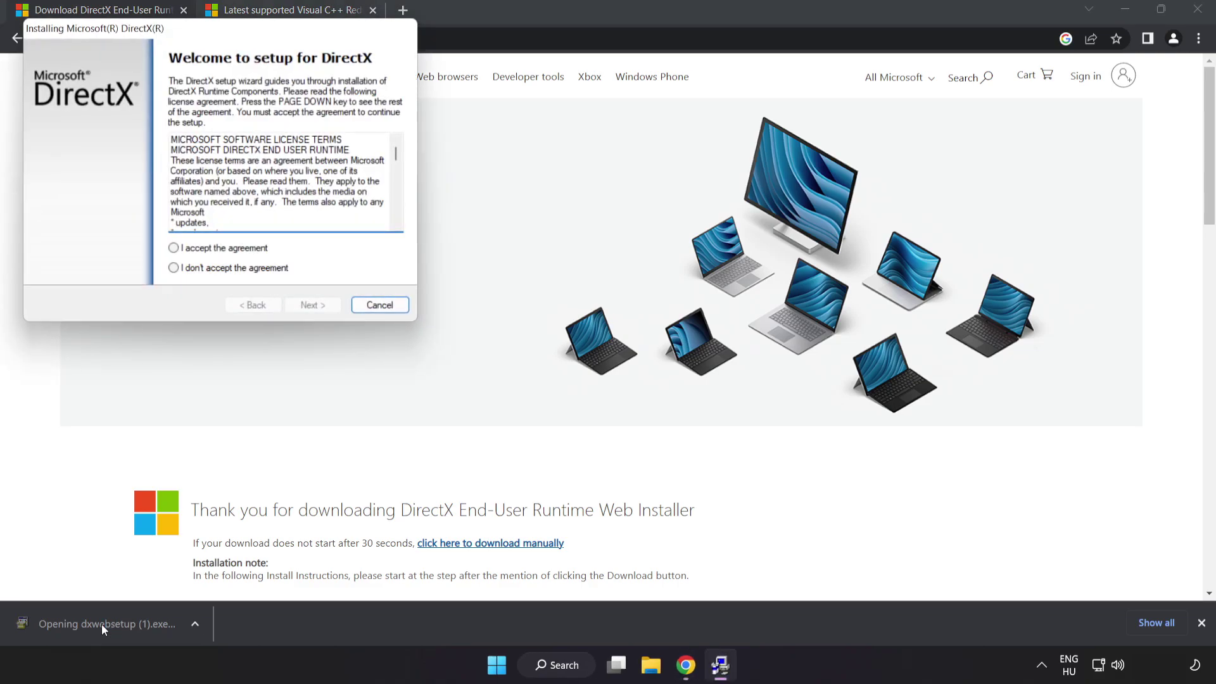
{"action": "mouse_move", "coordinate": [182, 31]}
{"action": "left_mouse_down"}
{"action": "mouse_move", "coordinate": [524, 162]}
{"action": "mouse_move", "coordinate": [555, 161]}
{"action": "left_mouse_up"}
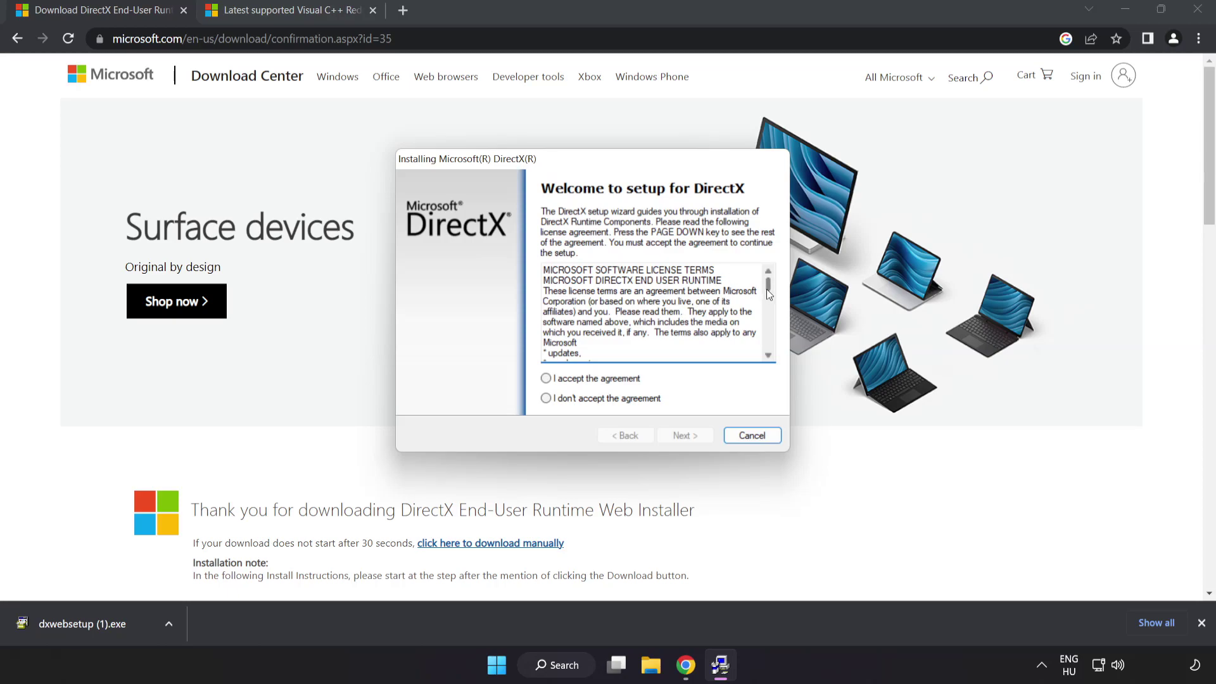
{"action": "left_click_drag", "start_coordinate": [768, 293], "coordinate": [769, 354]}
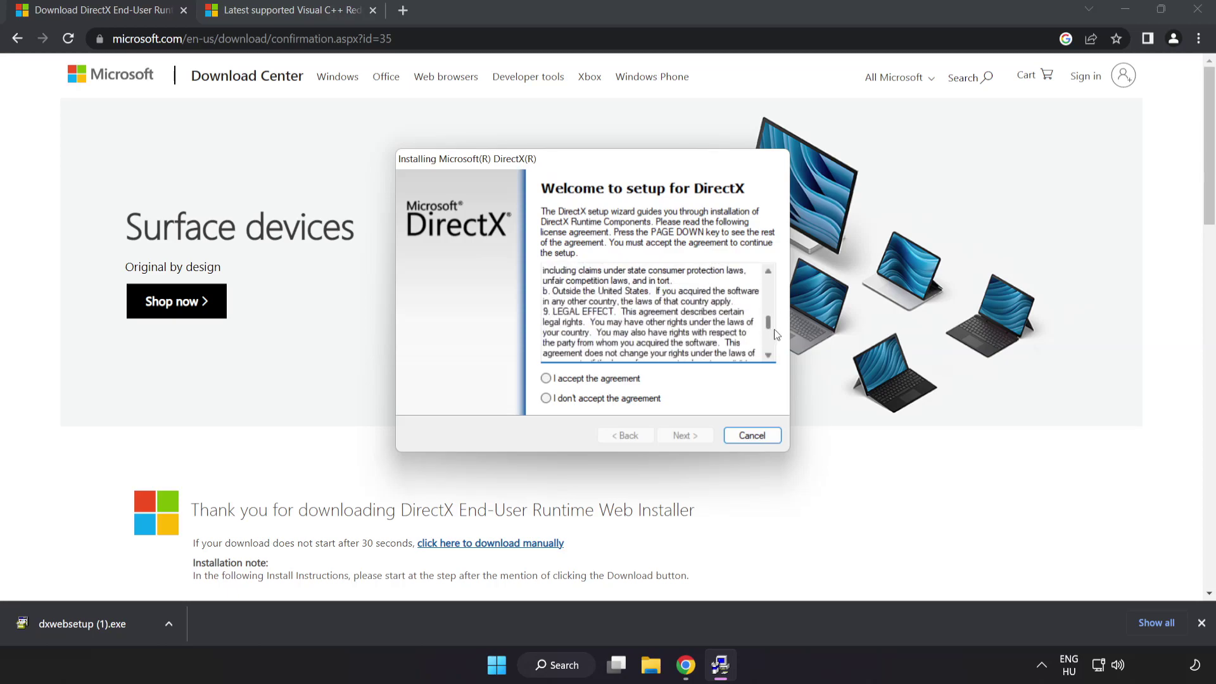
{"action": "left_click", "coordinate": [569, 380]}
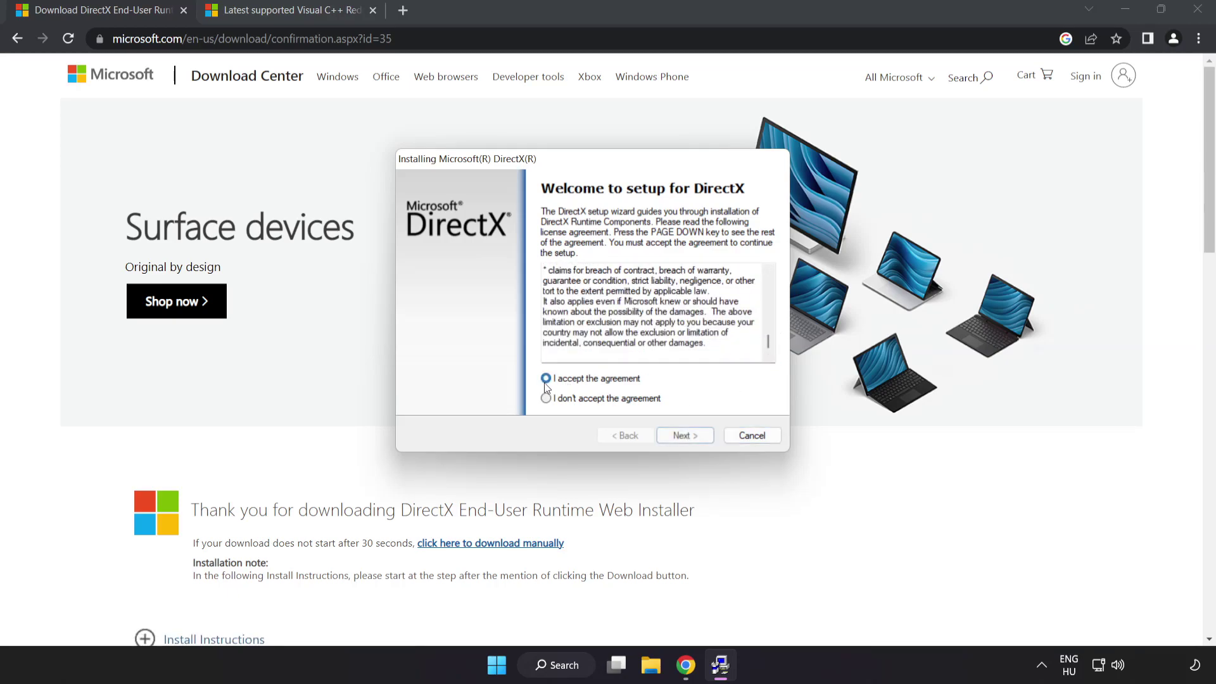
{"action": "left_click", "coordinate": [684, 436]}
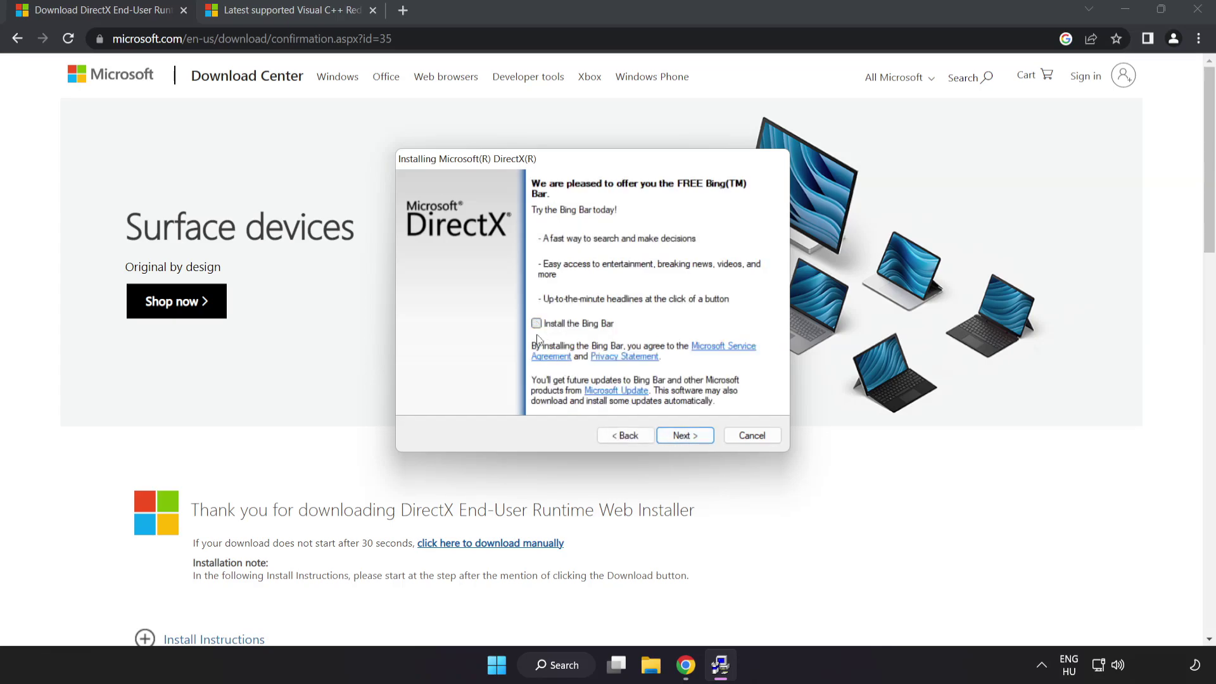
{"action": "left_click", "coordinate": [689, 436]}
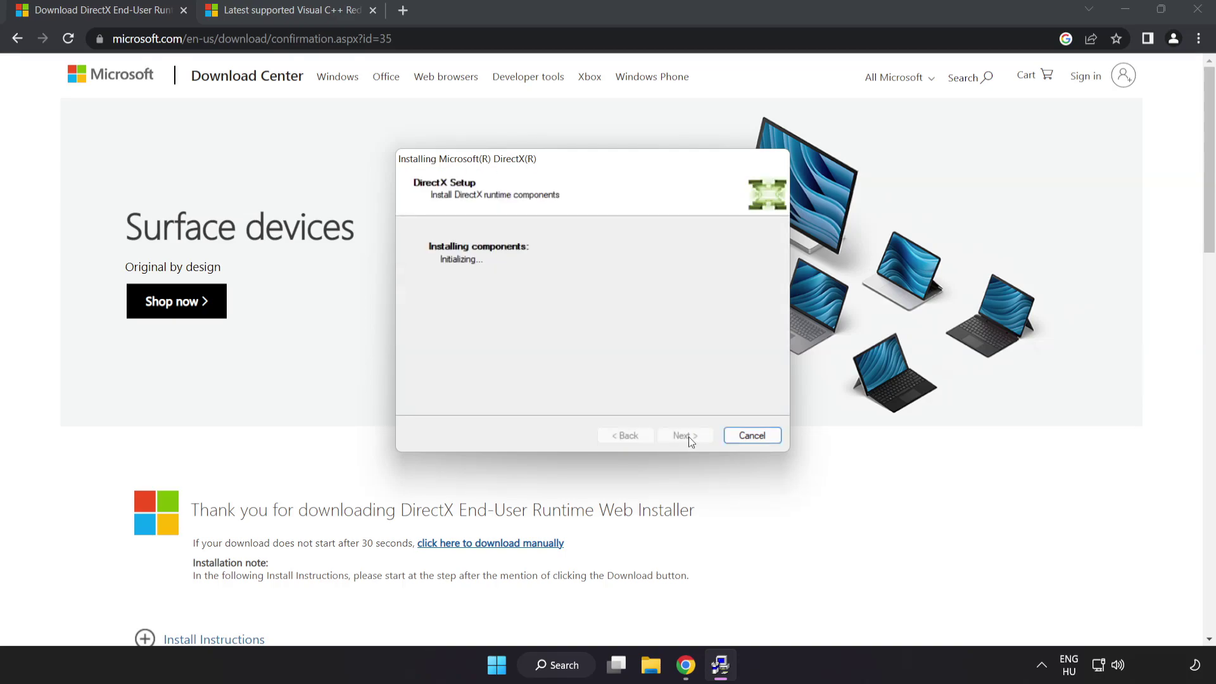
{"action": "left_click", "coordinate": [686, 442]}
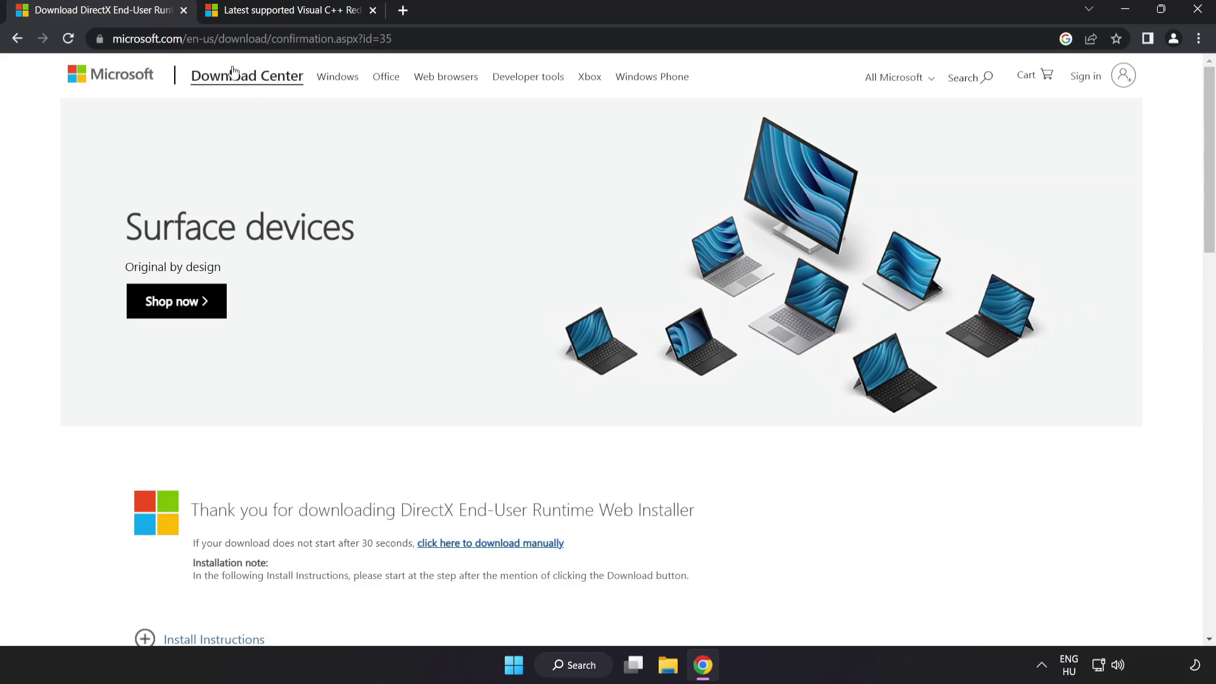
- Close the DirectX tab and scroll to the Visual C++ 2015–2022 download table
{"action": "left_click", "coordinate": [184, 10]}
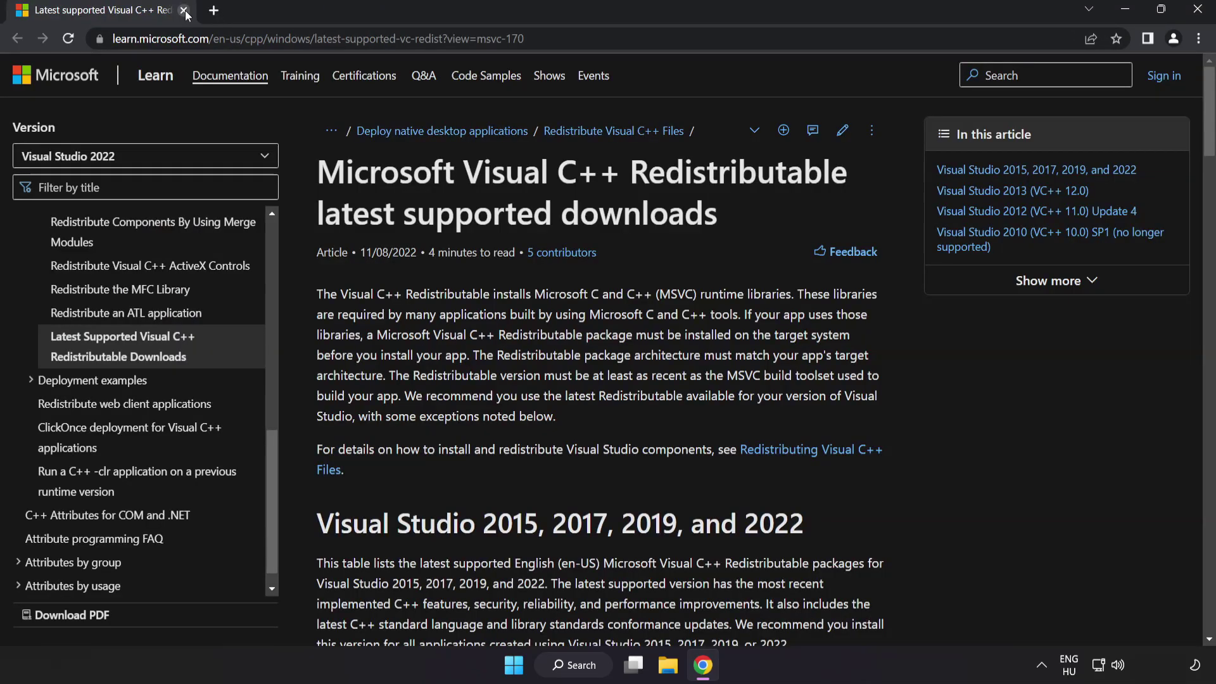
{"action": "left_click", "coordinate": [717, 44]}
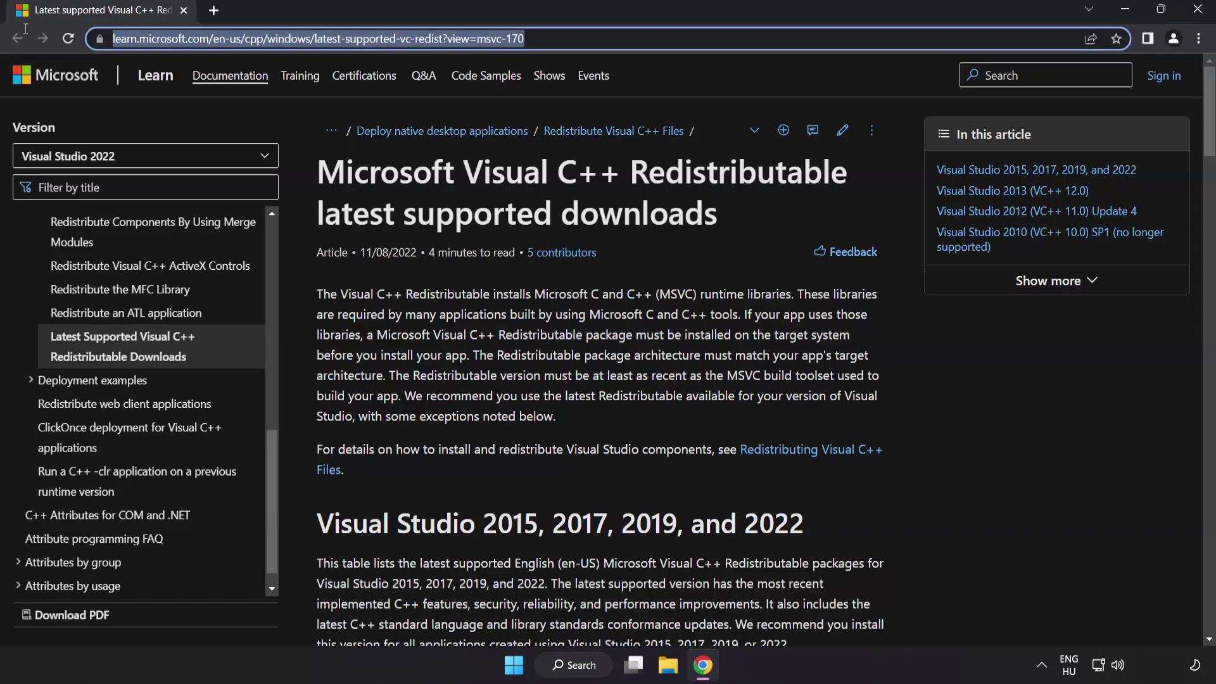
{"action": "left_click", "coordinate": [611, 187]}
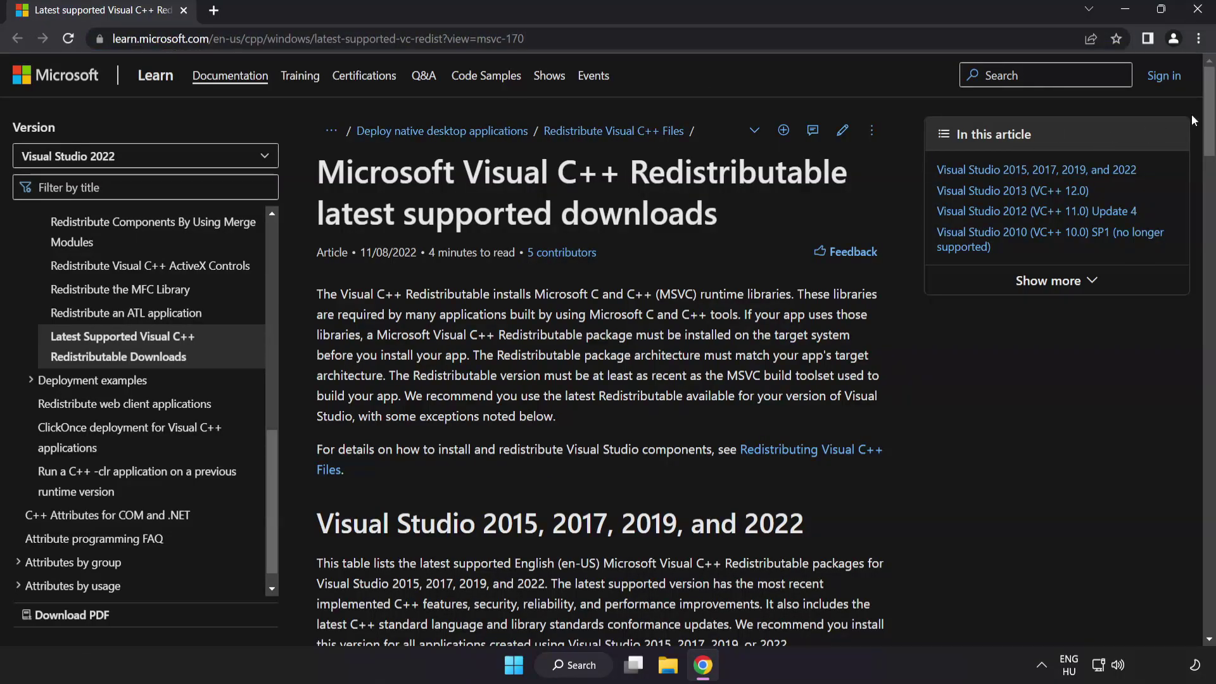
{"action": "left_click_drag", "start_coordinate": [1212, 117], "coordinate": [1184, 187]}
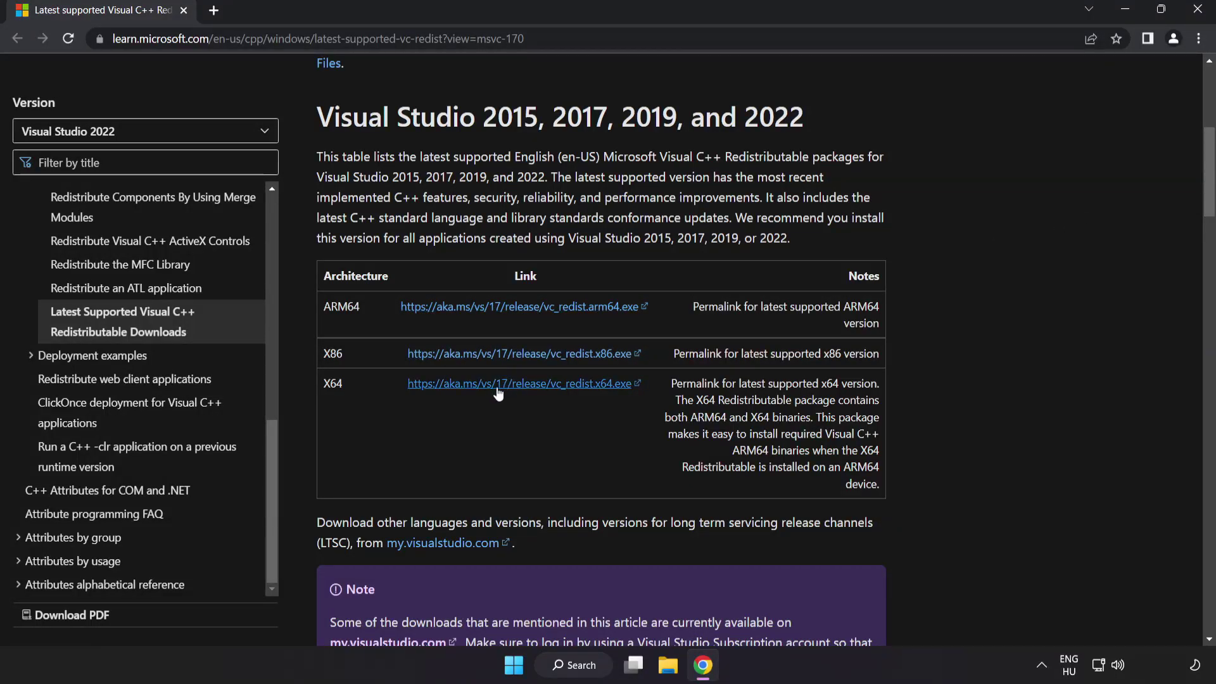
- Download the ARM64, x86 and x64 Visual C++ Redistributable installers
{"action": "left_click", "coordinate": [505, 308]}
{"action": "left_click", "coordinate": [519, 354]}
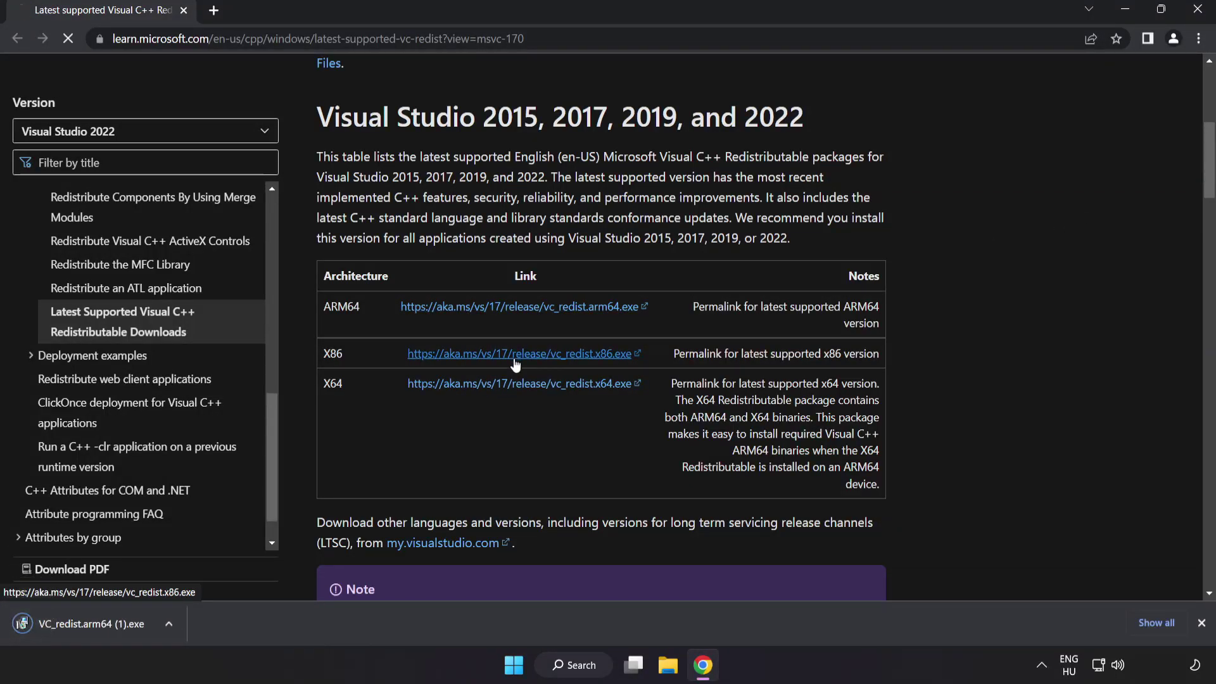
{"action": "left_click", "coordinate": [522, 384]}
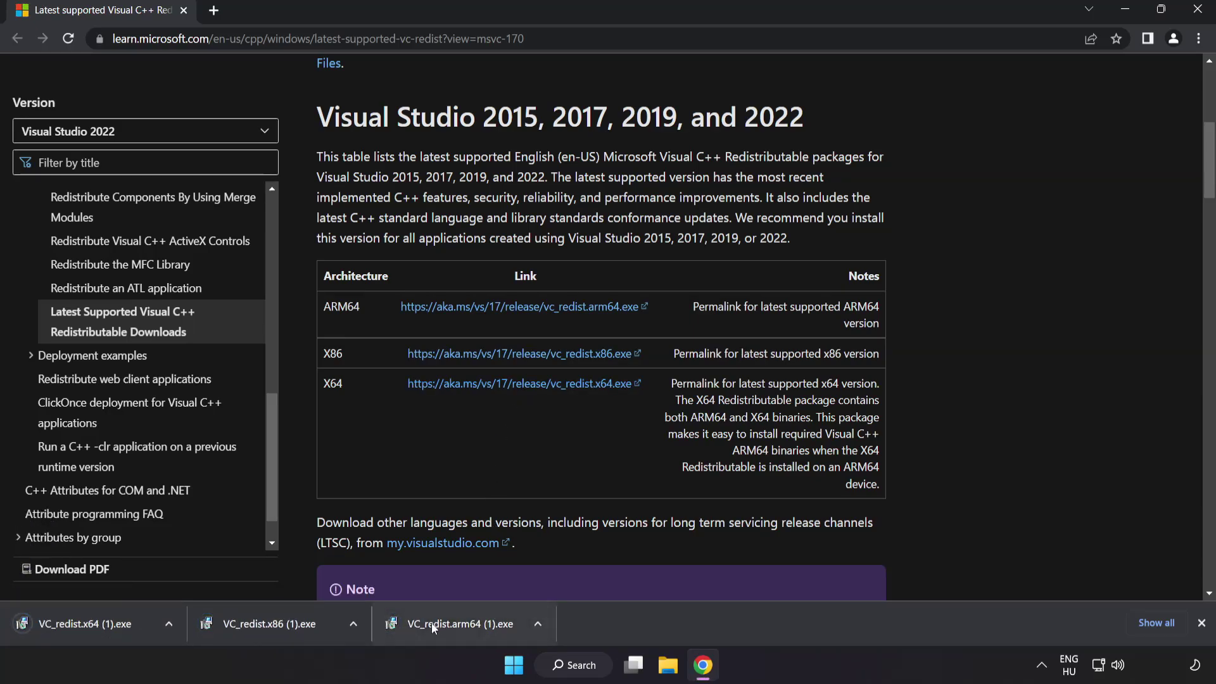
- Attempt the ARM64 Visual C++ Redistributable install with the license agreed; dismiss the failure
{"action": "left_click", "coordinate": [457, 625]}
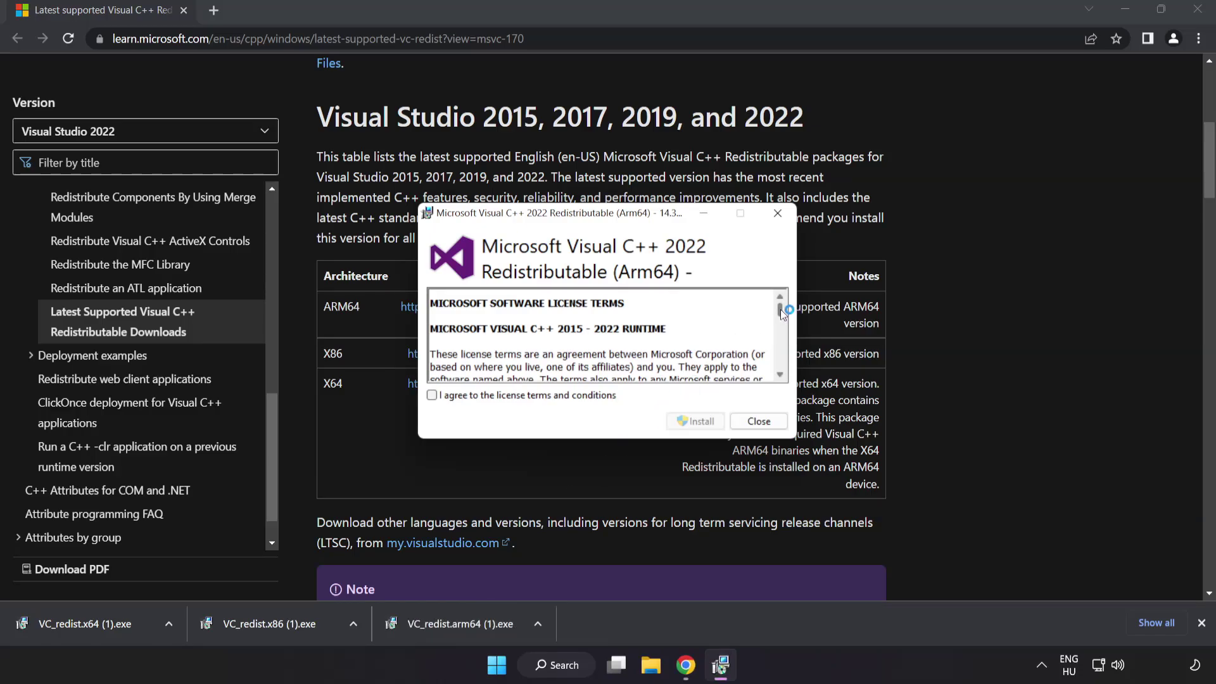
{"action": "left_click_drag", "start_coordinate": [780, 309], "coordinate": [782, 368]}
{"action": "left_click", "coordinate": [433, 396]}
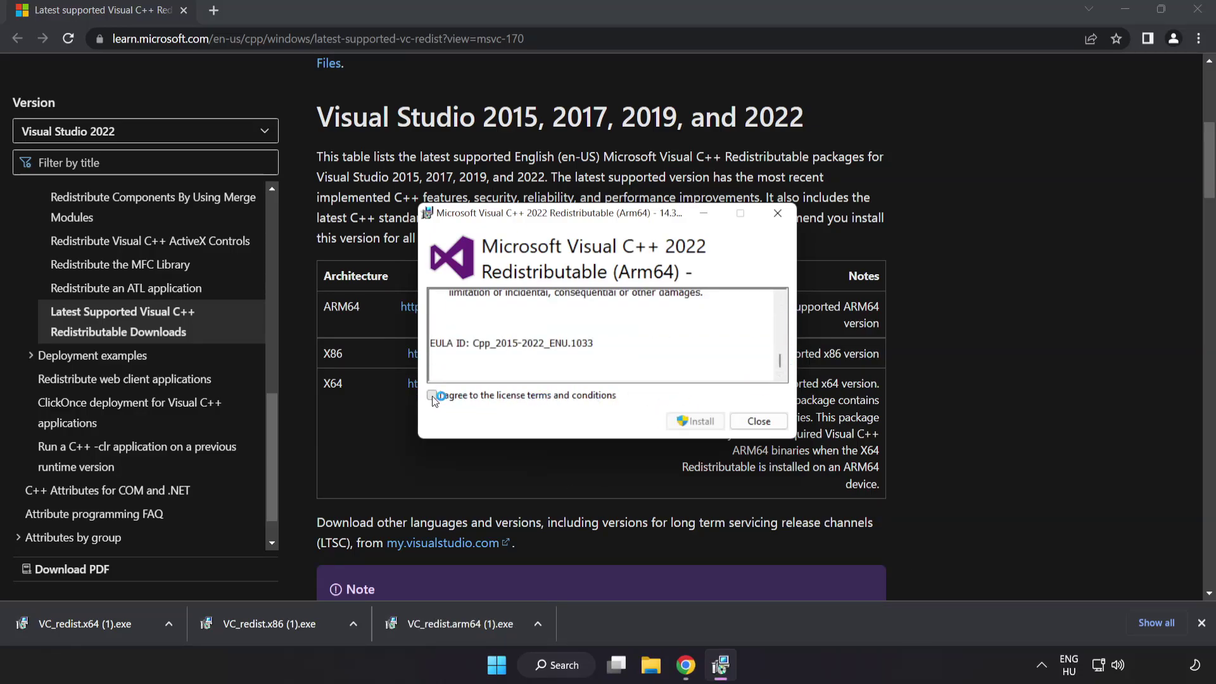
{"action": "left_click", "coordinate": [693, 422]}
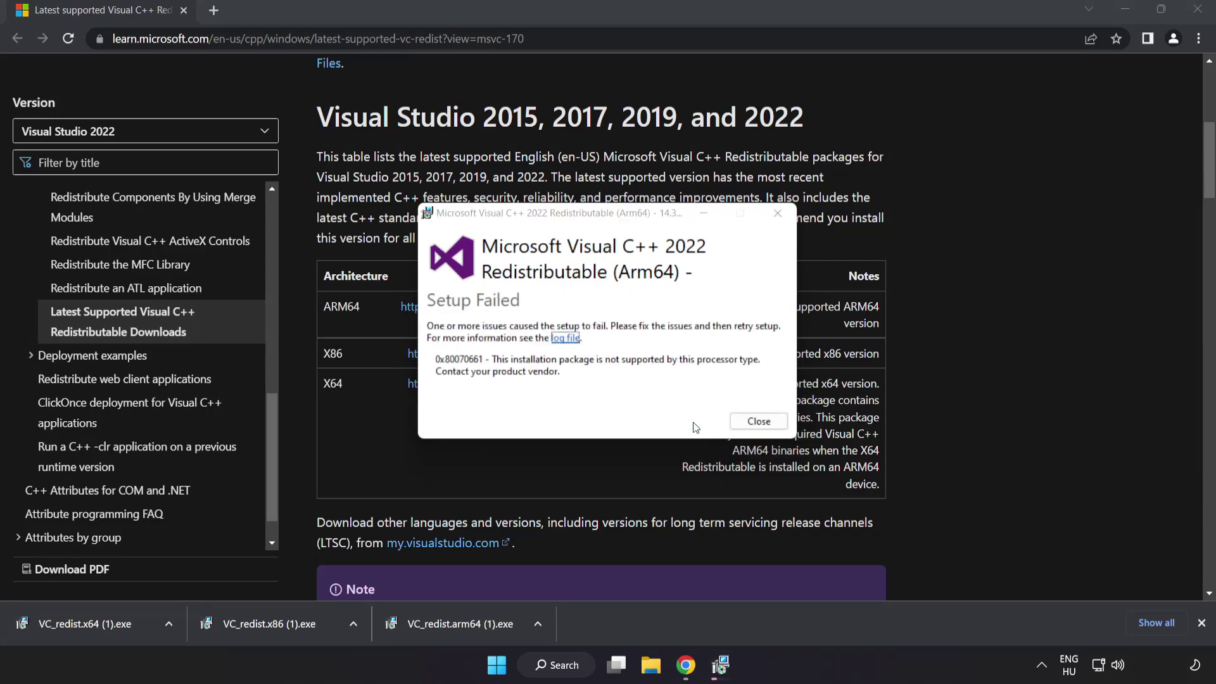
{"action": "left_click", "coordinate": [759, 420]}
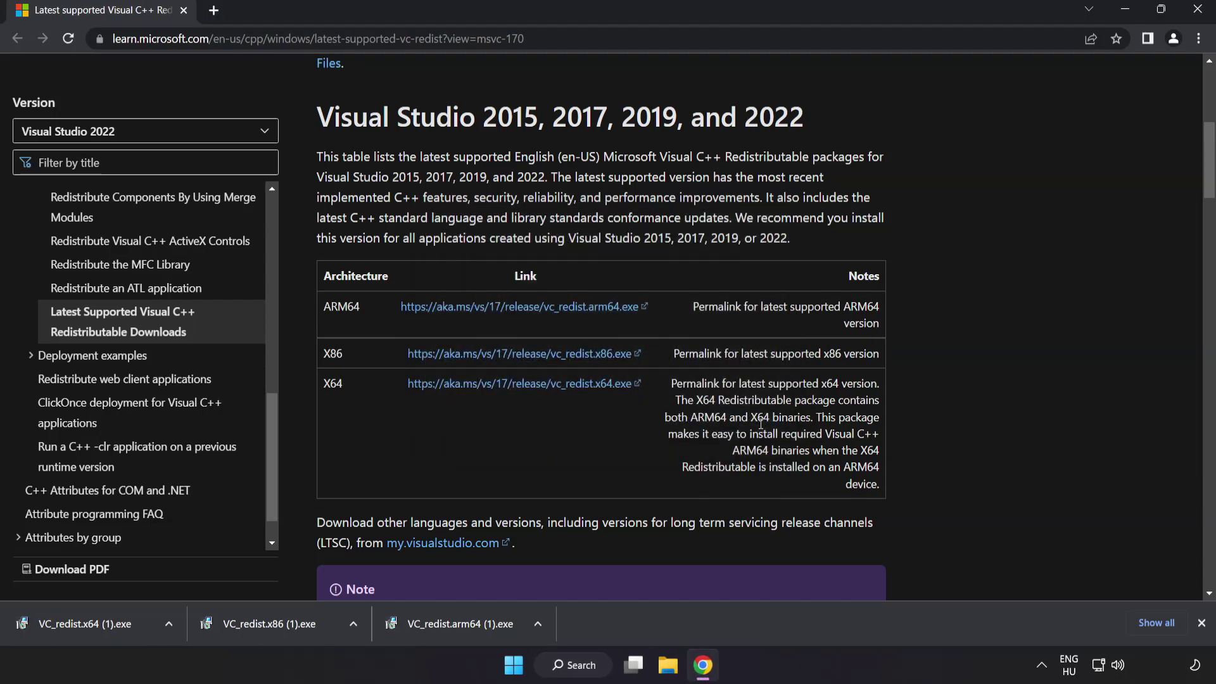
- Install the x86 package, dismiss the failed x64 attempt, and close Chrome
{"action": "left_click", "coordinate": [273, 625]}
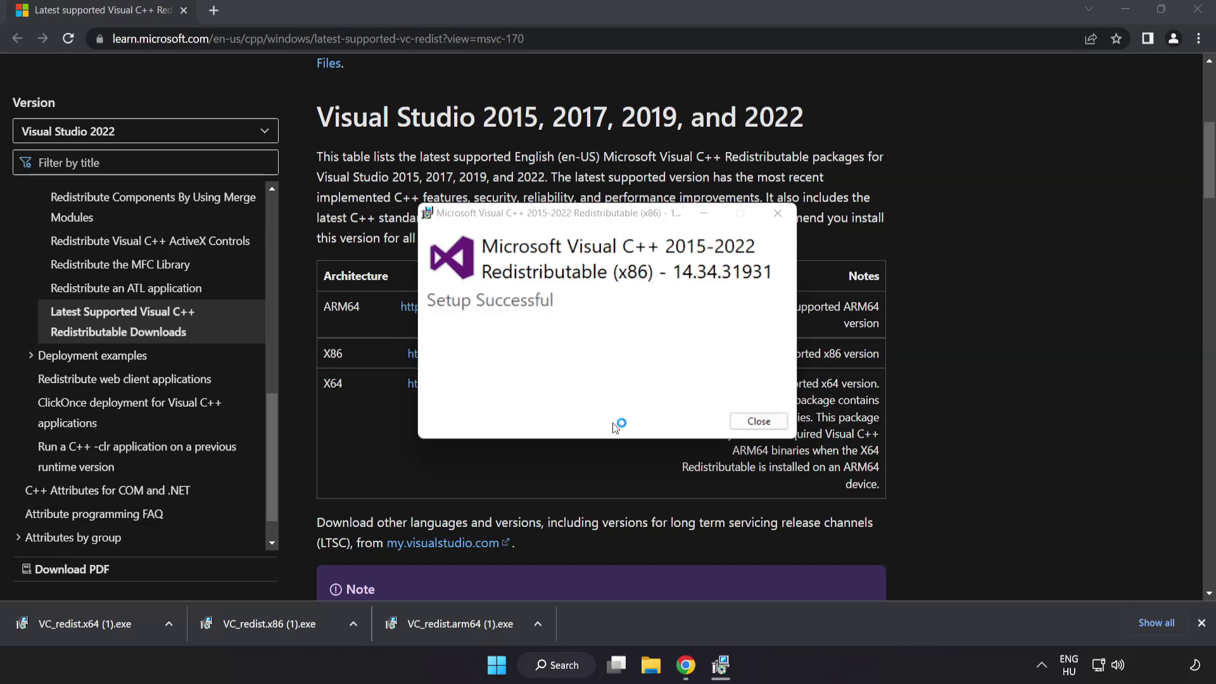
{"action": "left_click", "coordinate": [757, 422]}
{"action": "left_click", "coordinate": [109, 620]}
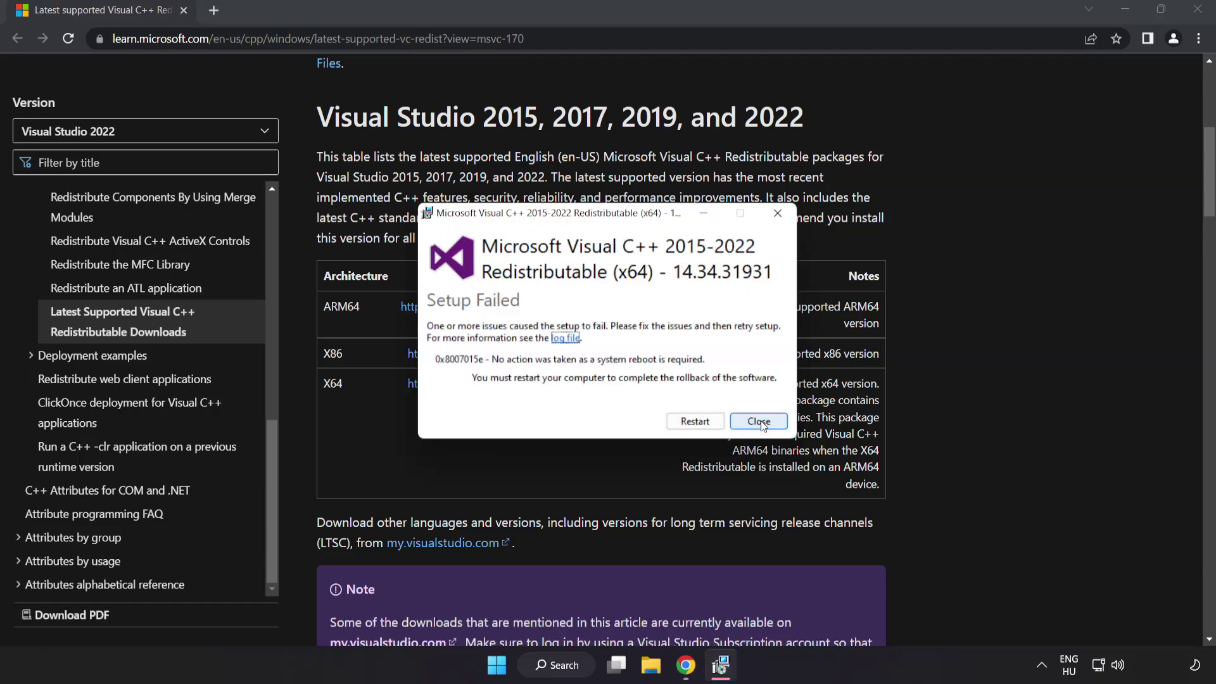
{"action": "left_click", "coordinate": [759, 422]}
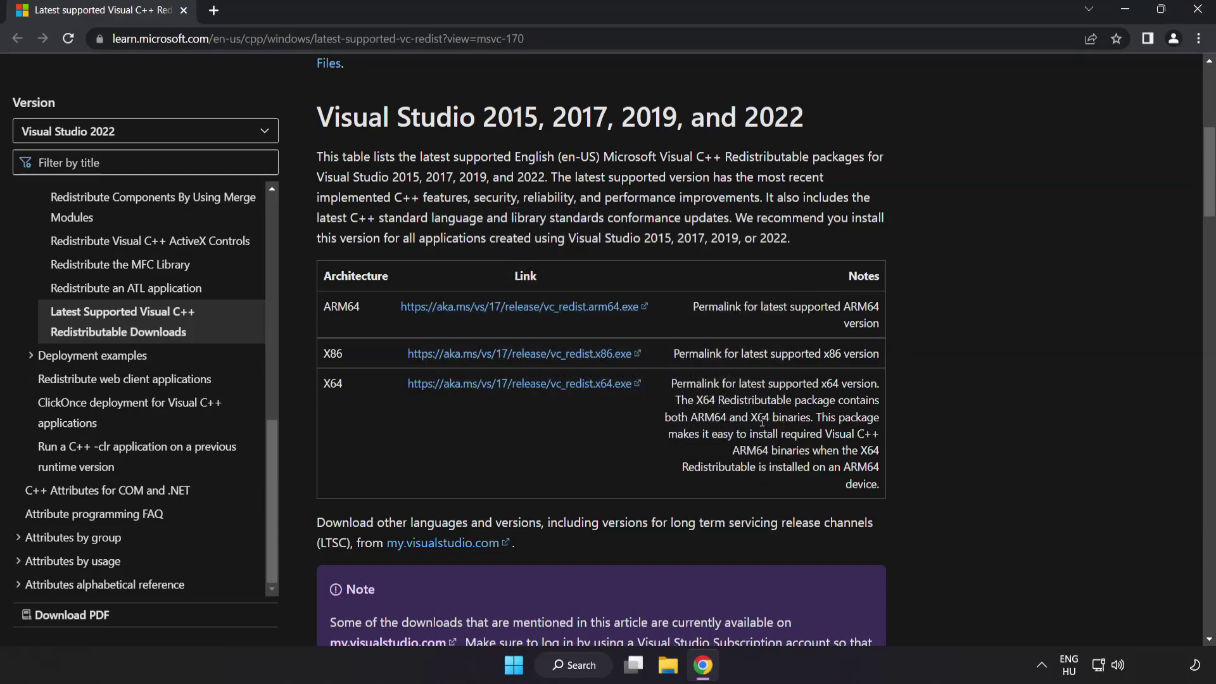
{"action": "left_click", "coordinate": [1196, 16]}
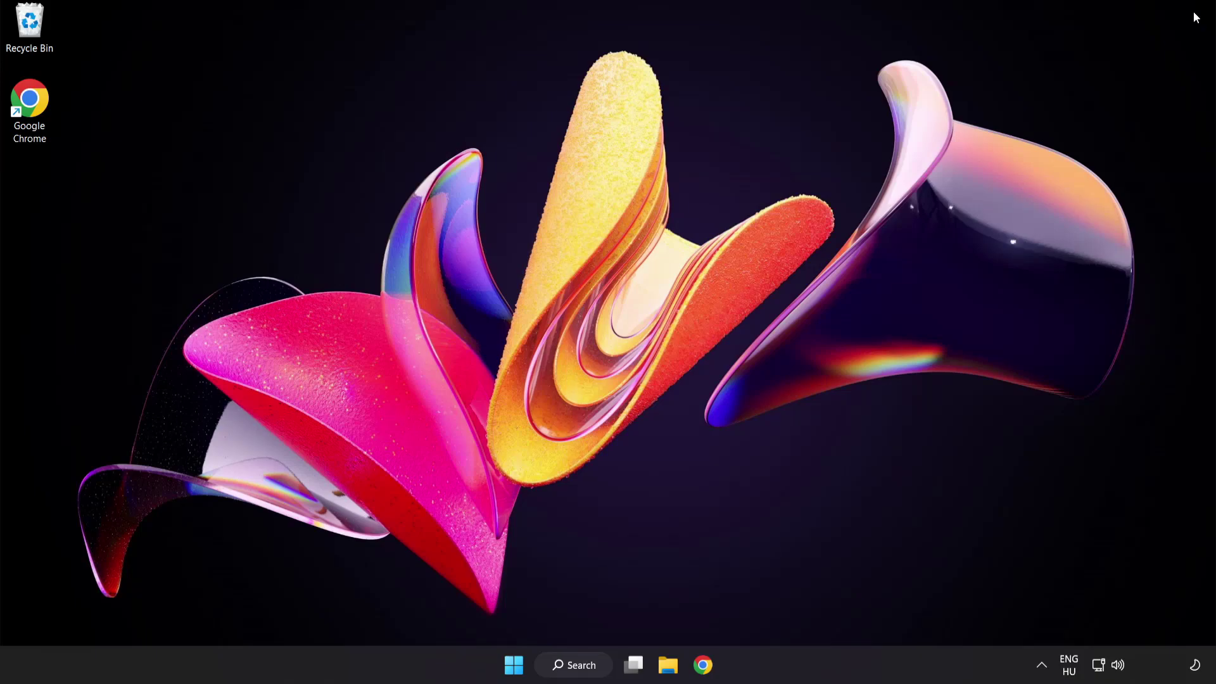
- Search 'cmd' and launch Command Prompt with Run as administrator
{"action": "left_click", "coordinate": [576, 670]}
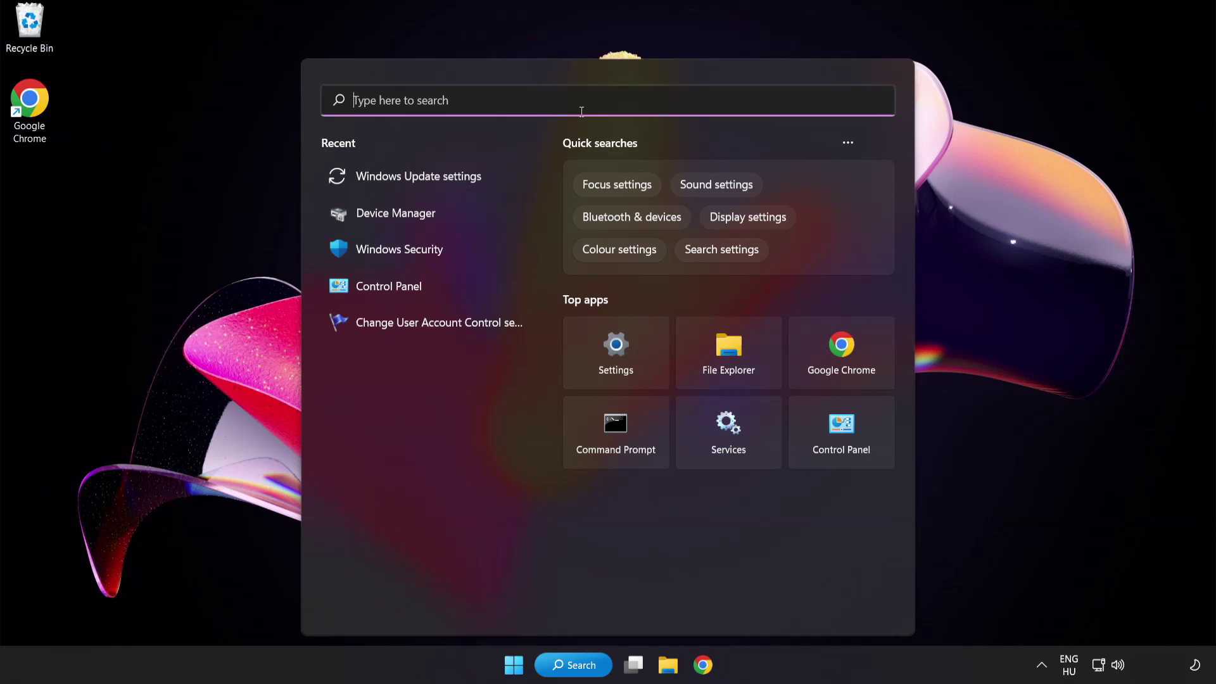
{"action": "type", "text": "cmd"}
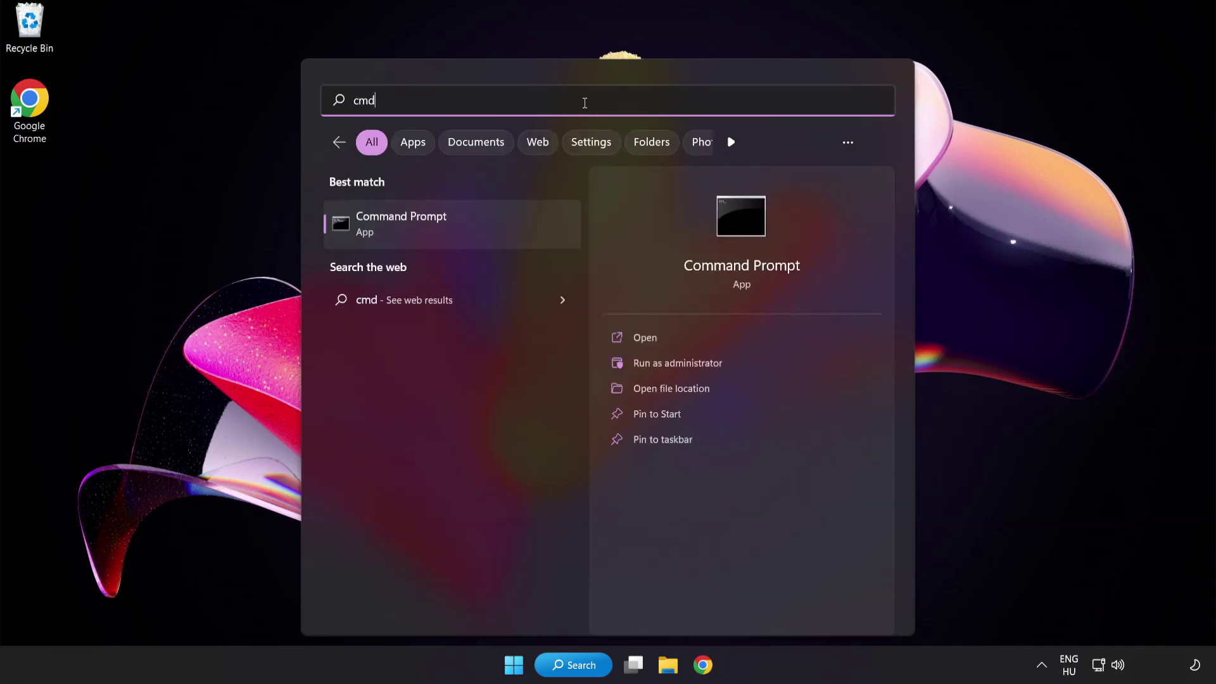
{"action": "right_click", "coordinate": [456, 235]}
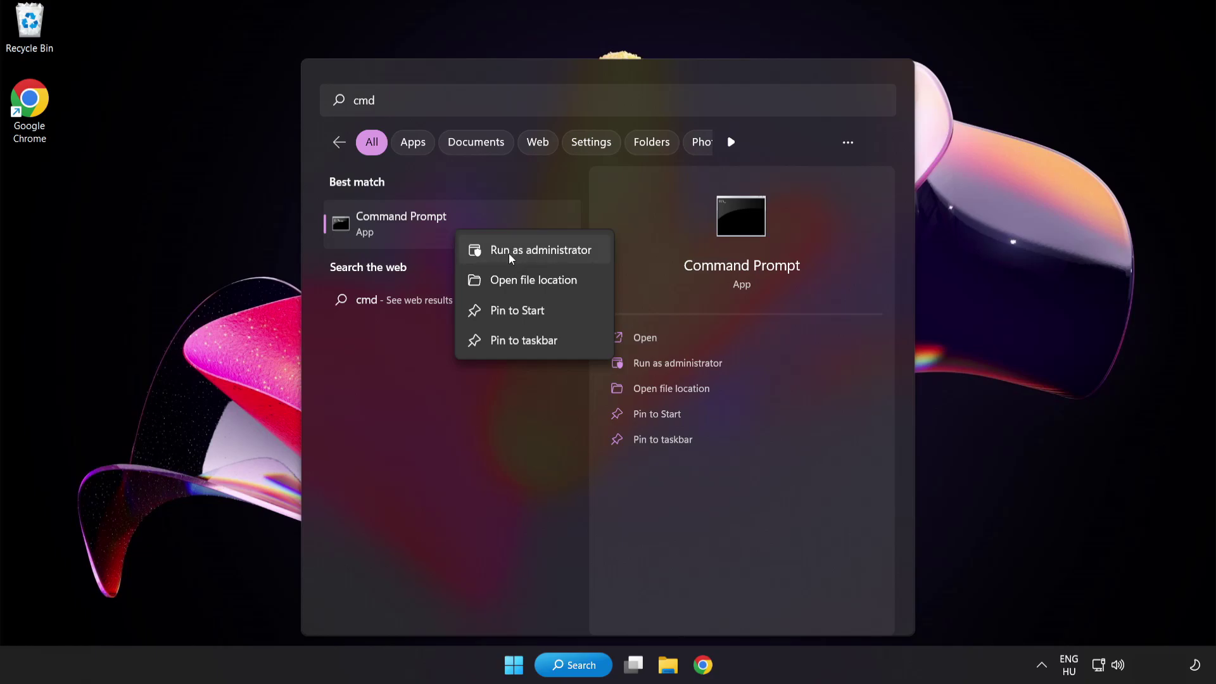
{"action": "left_click", "coordinate": [513, 251]}
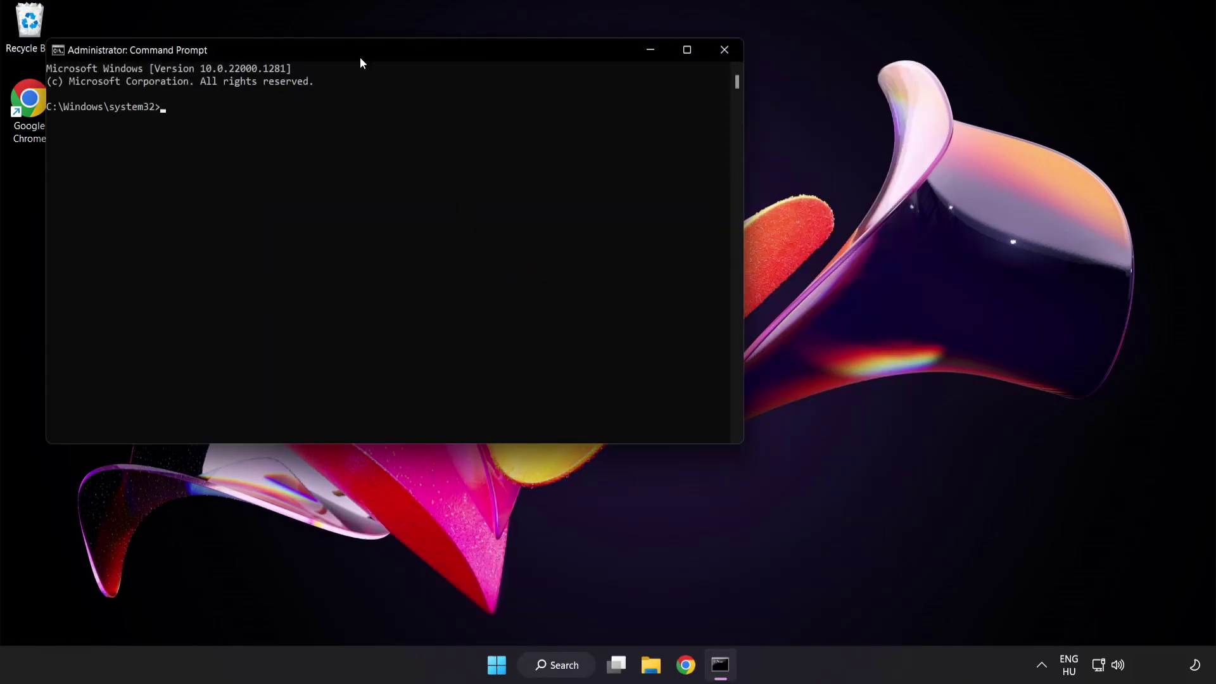
- Run sfc /scannow, which completes at 100% with no integrity violations
{"action": "left_click_drag", "start_coordinate": [347, 50], "coordinate": [530, 121]}
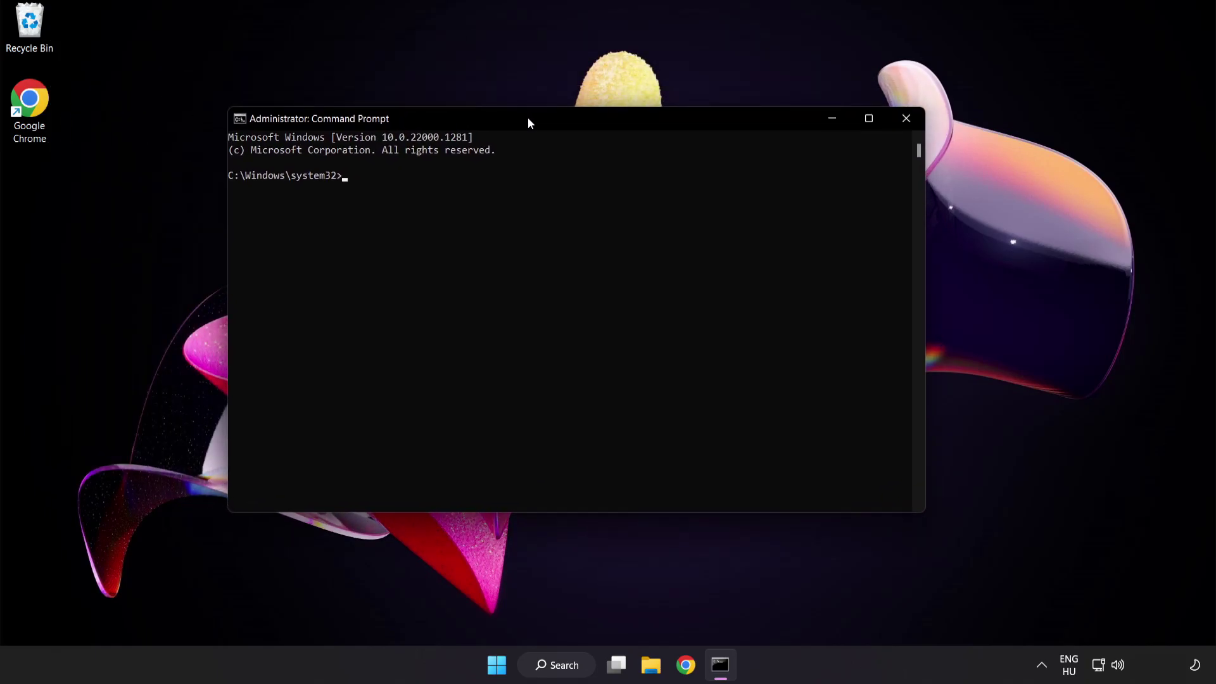
{"action": "type", "text": "s"}
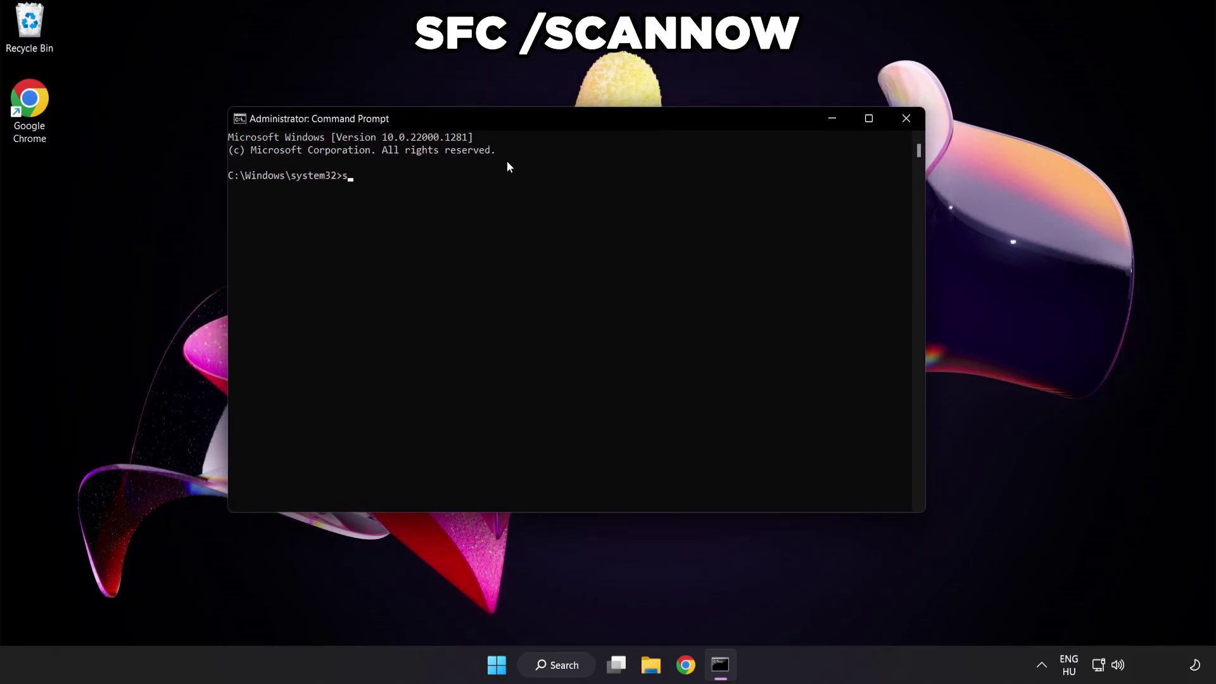
{"action": "type", "text": "fc /sc"}
{"action": "type", "text": "annow"}
{"action": "key", "text": "Return"}
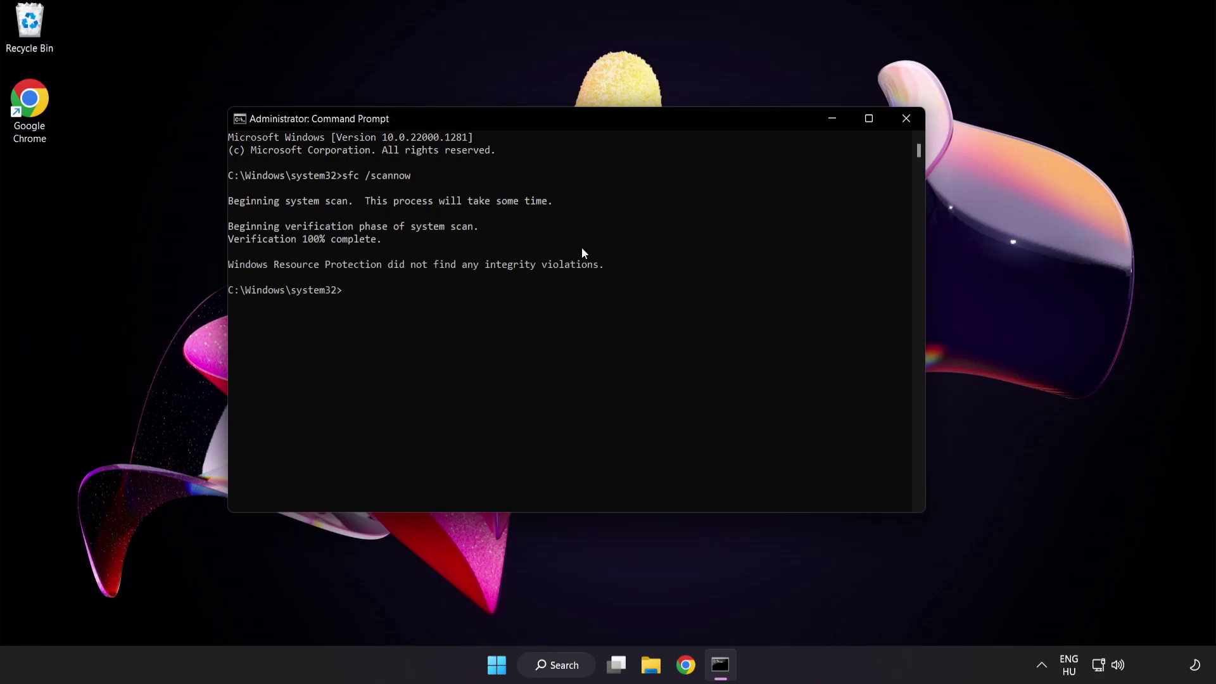
- Close Command Prompt, check the Start power menu, then search for 'security'
{"action": "left_click", "coordinate": [904, 120]}
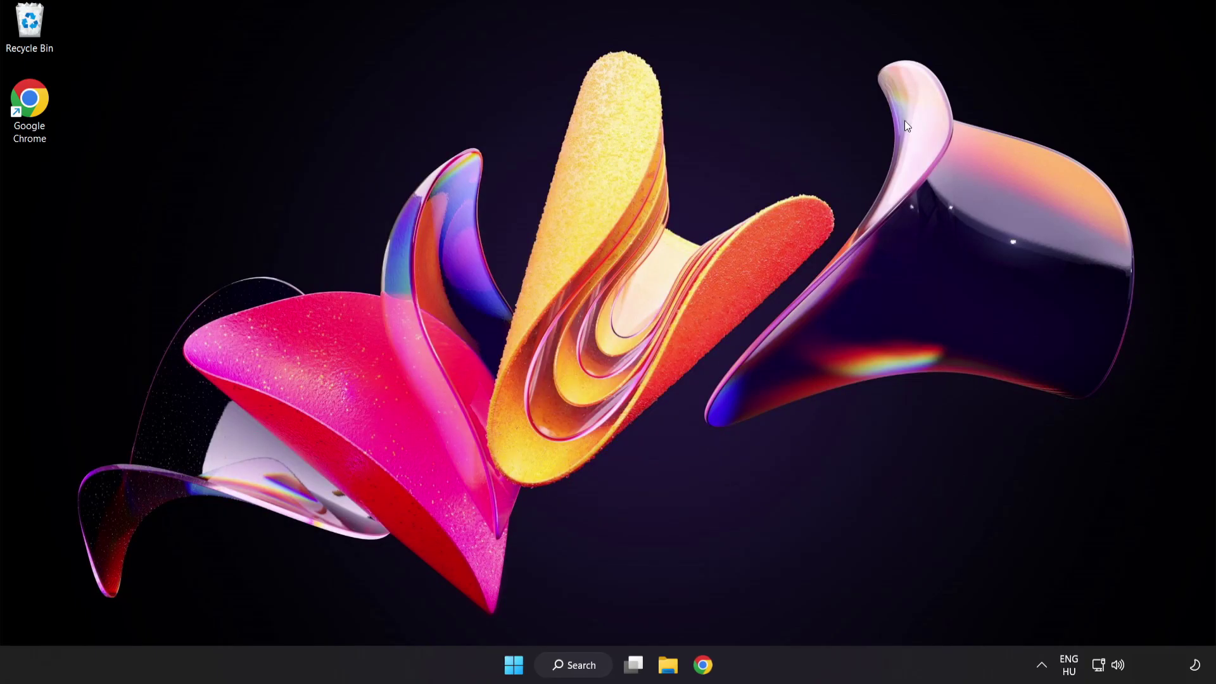
{"action": "left_click", "coordinate": [514, 665]}
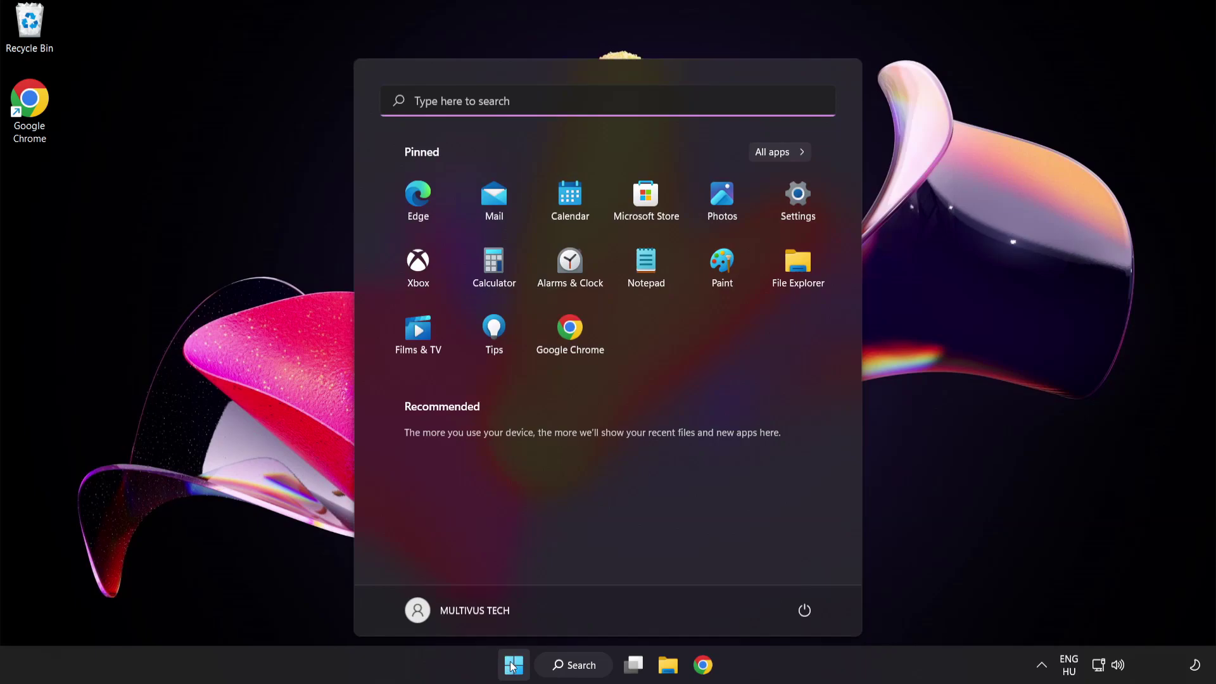
{"action": "left_click", "coordinate": [806, 610]}
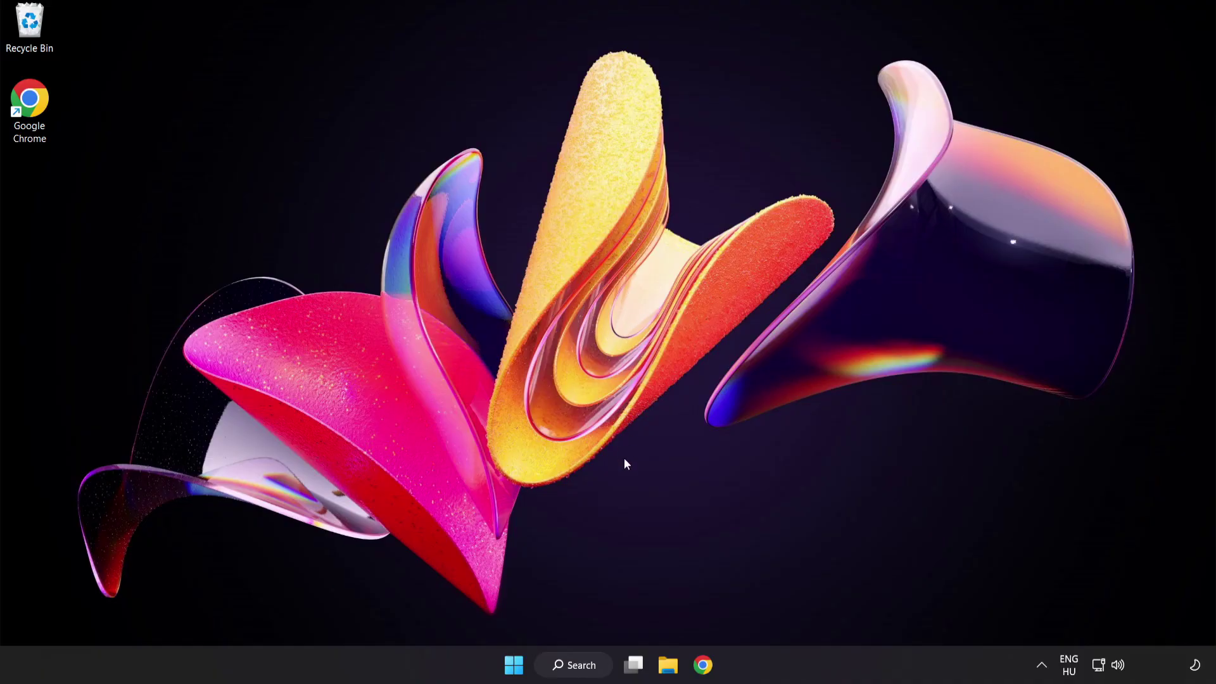
{"action": "left_click", "coordinate": [583, 669]}
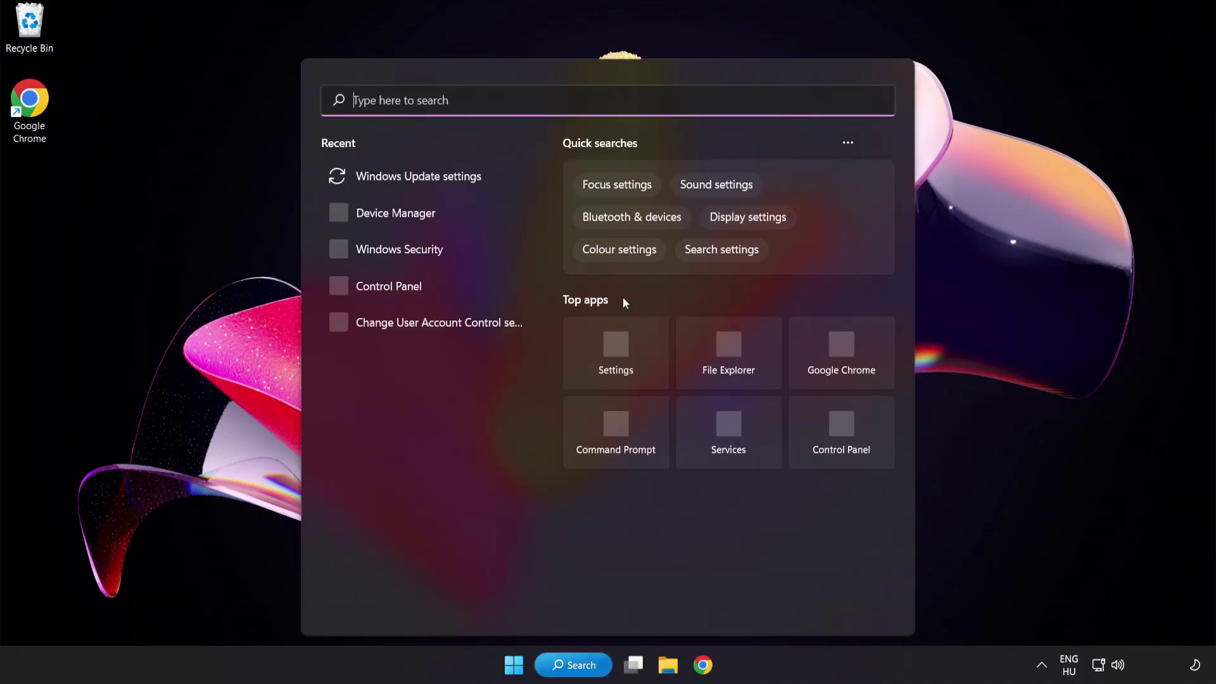
{"action": "type", "text": "secu"}
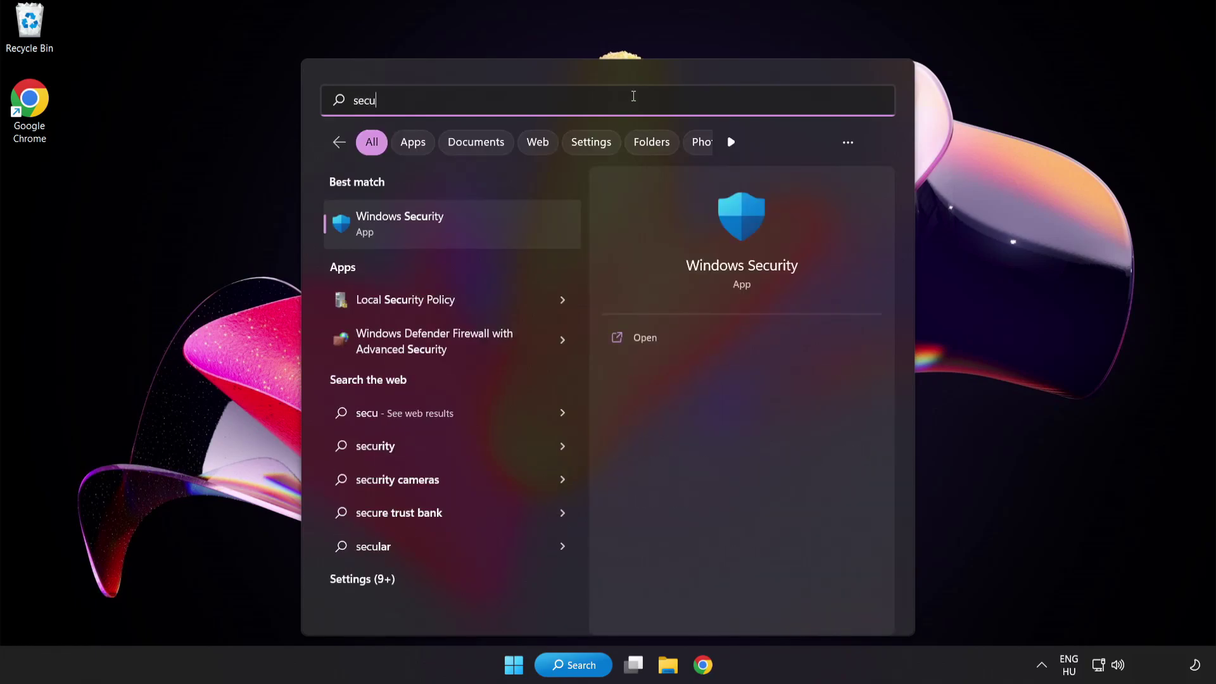
{"action": "type", "text": "rity"}
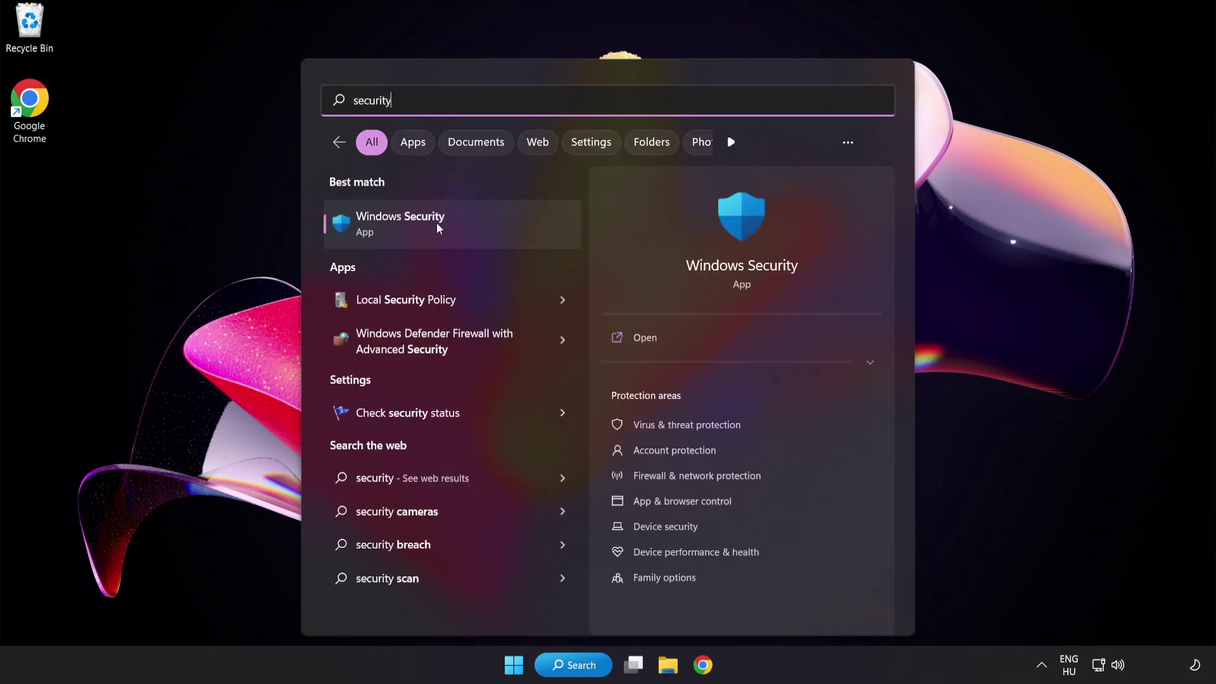
- Open Windows Security's Virus & threat protection settings and scroll down to Exclusions
{"action": "left_click", "coordinate": [460, 226]}
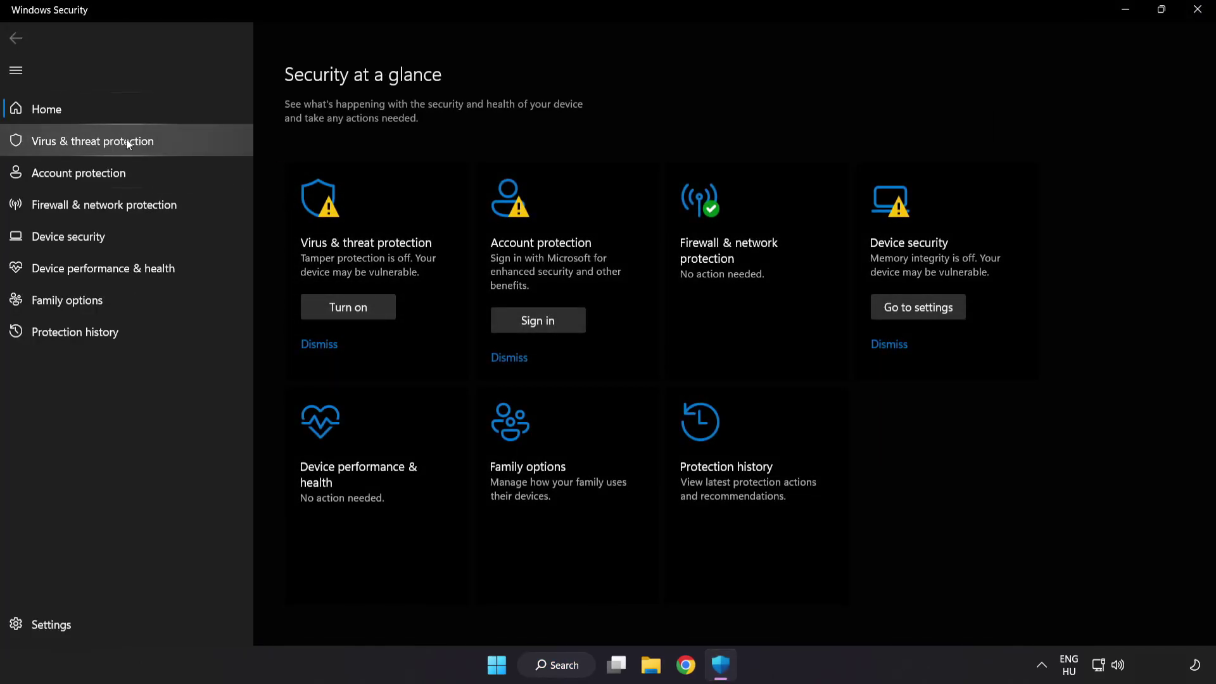
{"action": "left_click", "coordinate": [186, 144]}
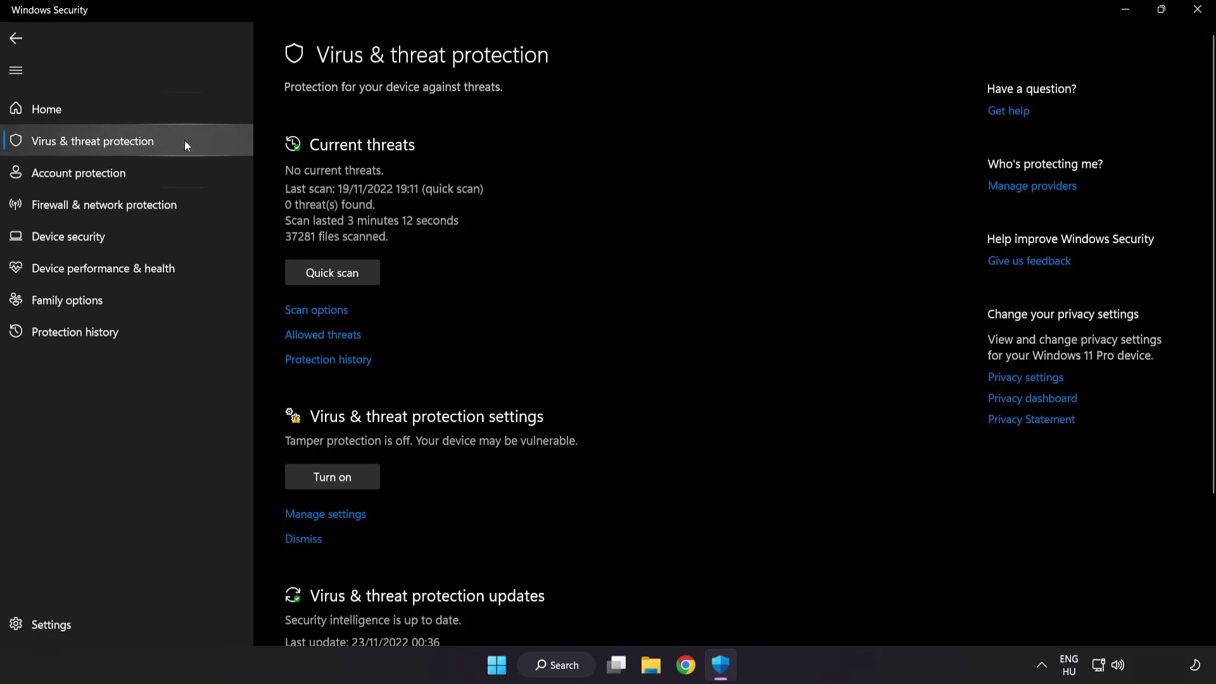
{"action": "scroll", "coordinate": [767, 184], "scroll_direction": "down", "scroll_amount": 3}
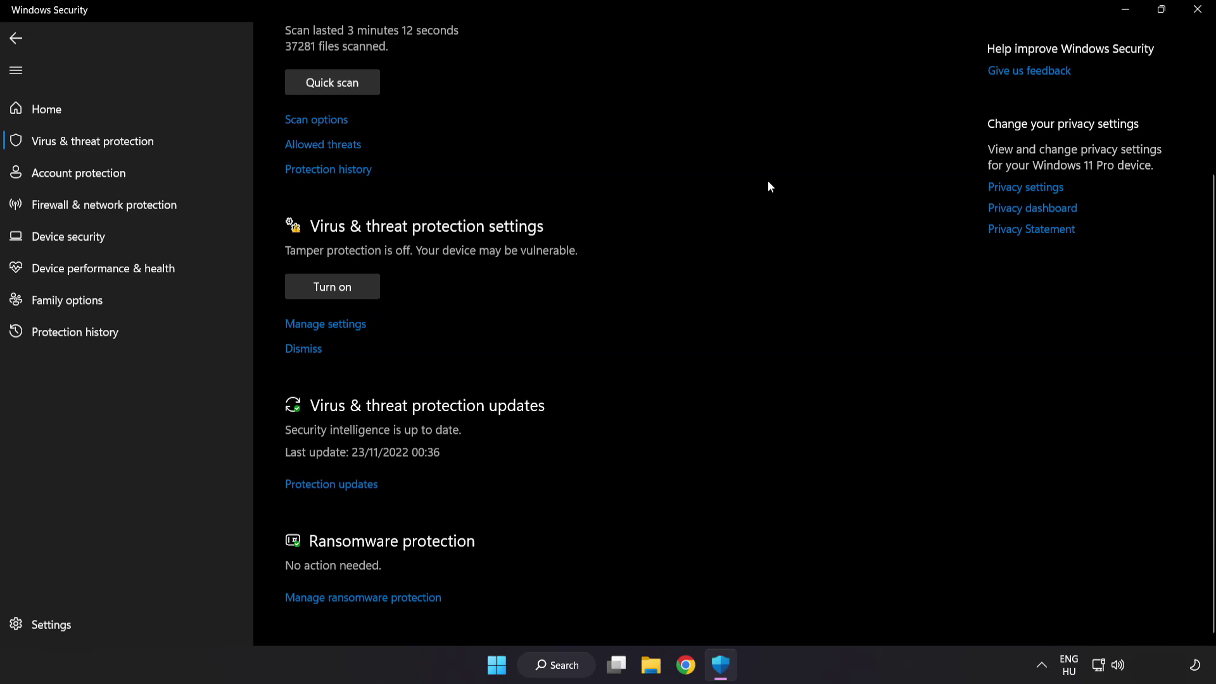
{"action": "left_click", "coordinate": [334, 325]}
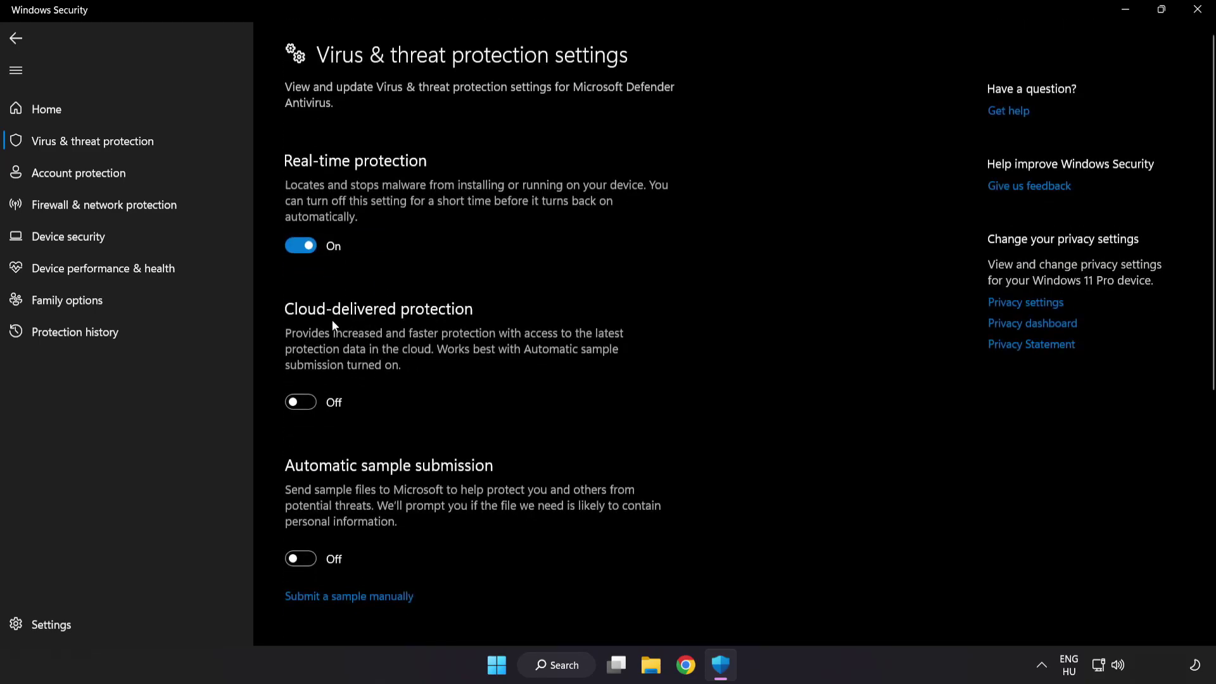
{"action": "scroll", "coordinate": [706, 329], "scroll_direction": "down", "scroll_amount": 3}
{"action": "scroll", "coordinate": [707, 329], "scroll_direction": "down", "scroll_amount": 4}
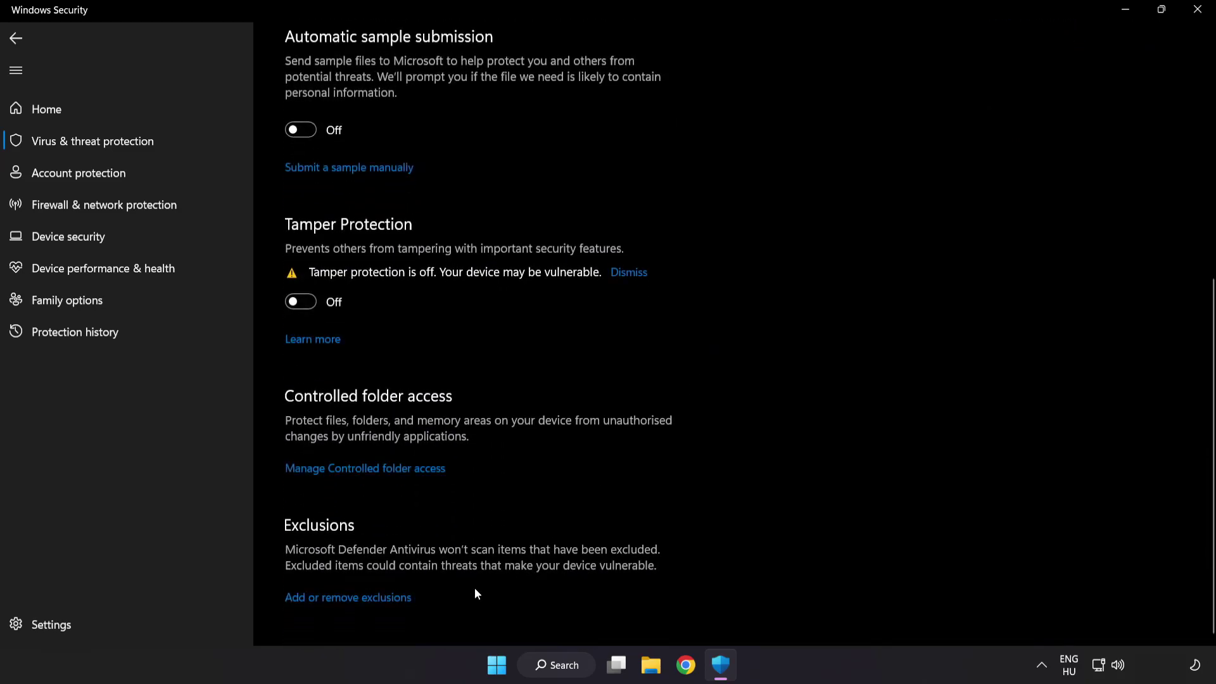
- Open Add or remove exclusions and start adding a File exclusion
{"action": "left_click", "coordinate": [355, 599]}
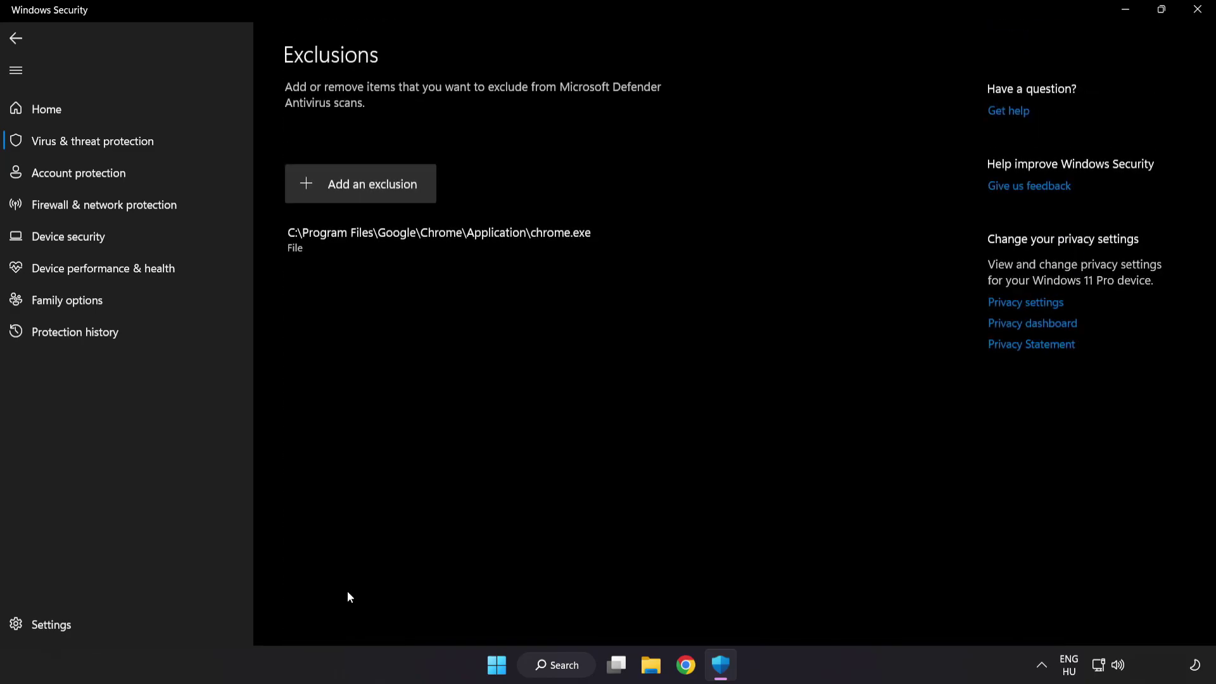
{"action": "left_click", "coordinate": [363, 194]}
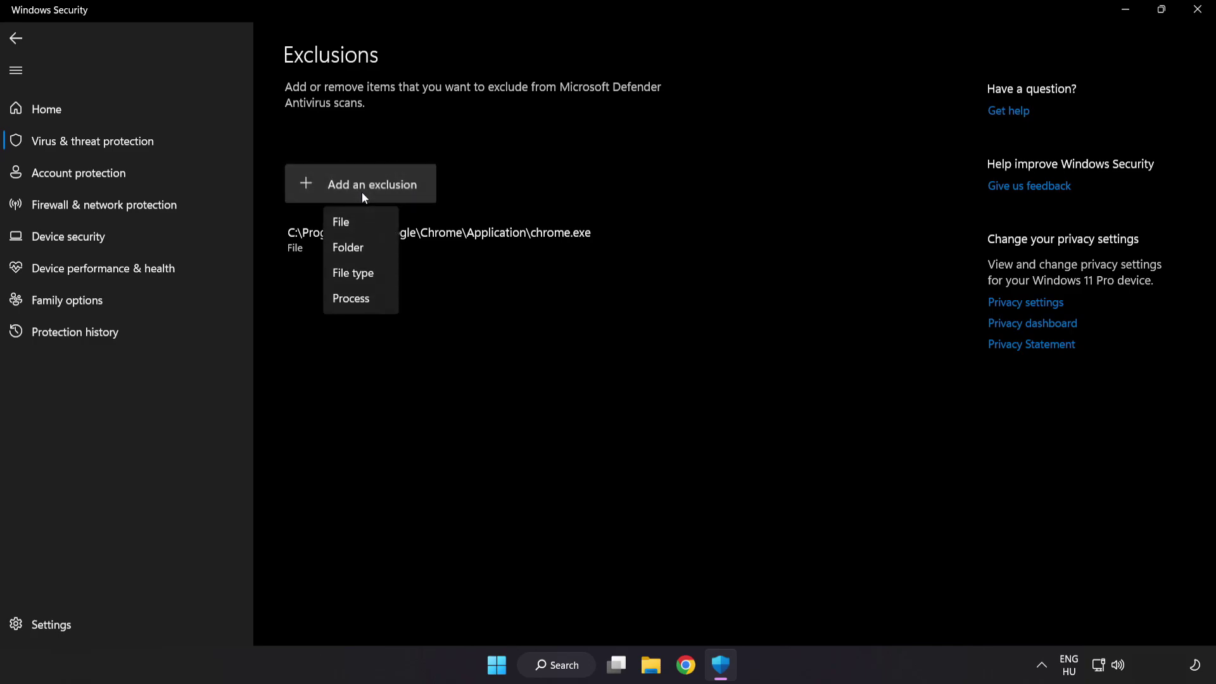
{"action": "left_click", "coordinate": [353, 225]}
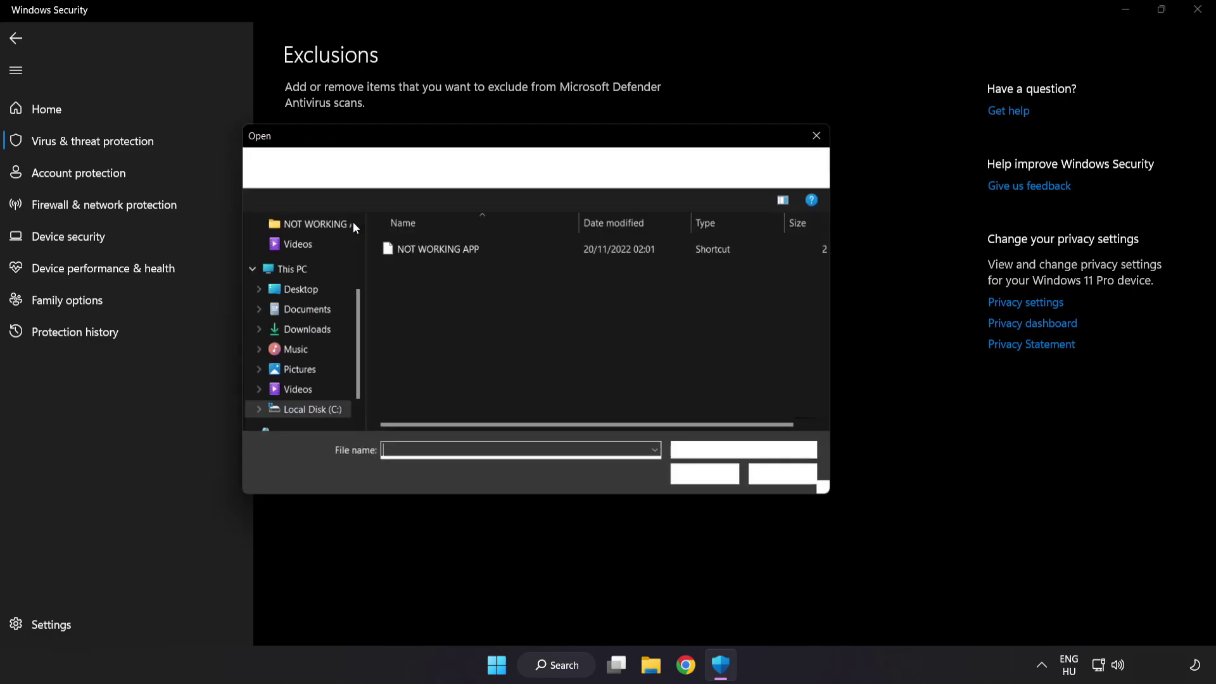
- Browse to C:\Program Files (x86)\NOT WORKING APP and choose its shortcut as the excluded file
{"action": "left_click", "coordinate": [389, 167]}
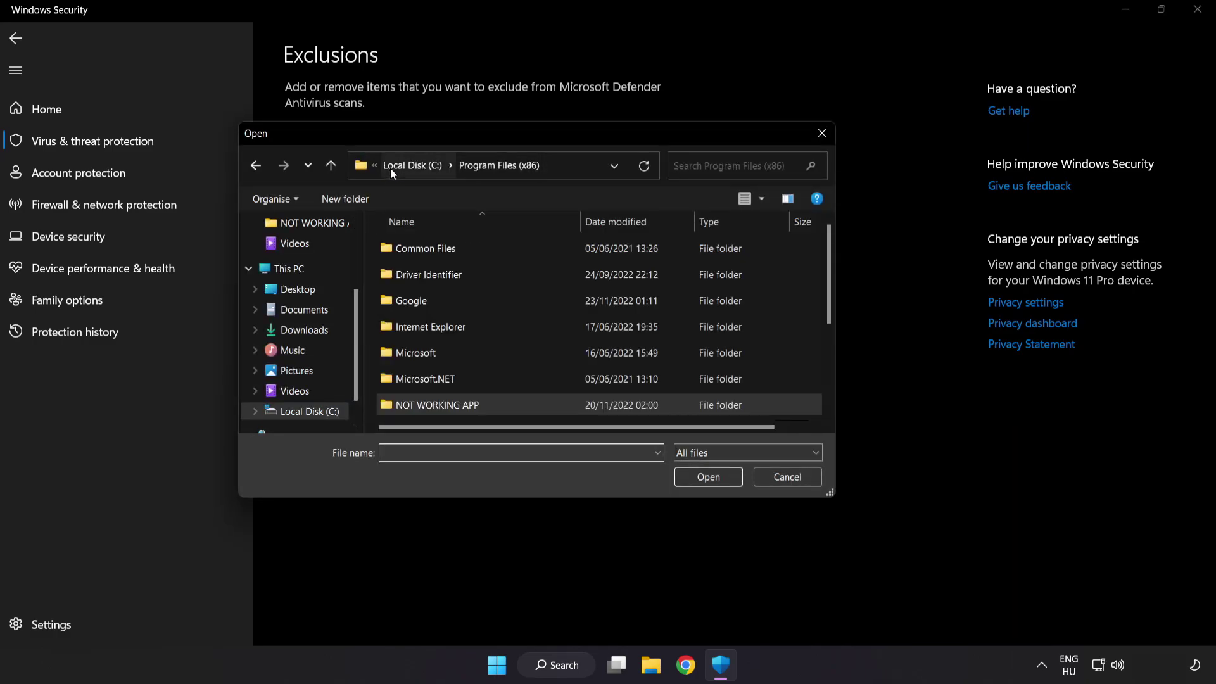
{"action": "left_click", "coordinate": [398, 165]}
{"action": "left_click", "coordinate": [401, 166]}
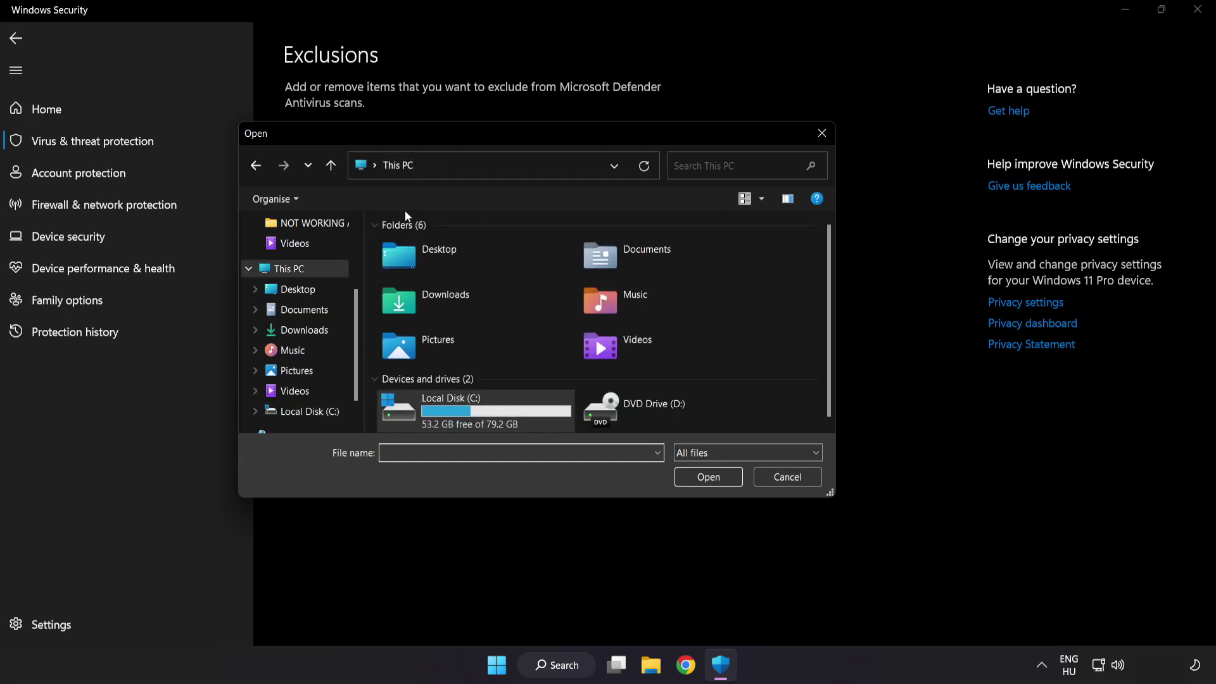
{"action": "double_click", "coordinate": [454, 414]}
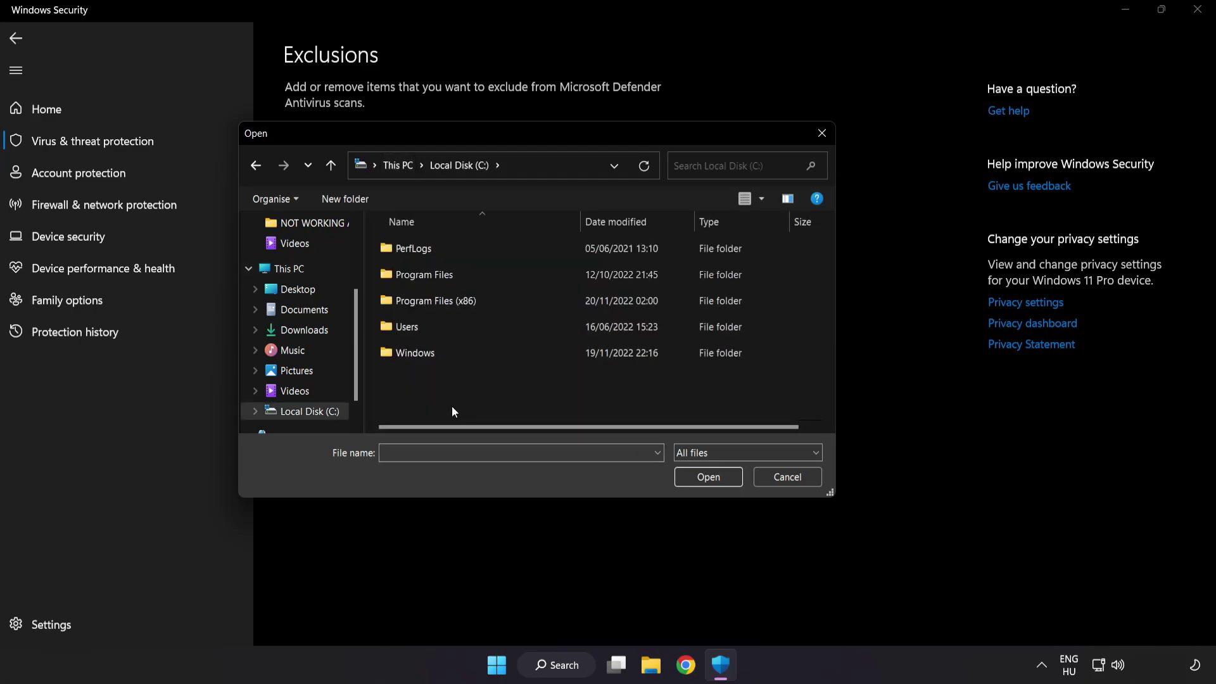
{"action": "double_click", "coordinate": [469, 301]}
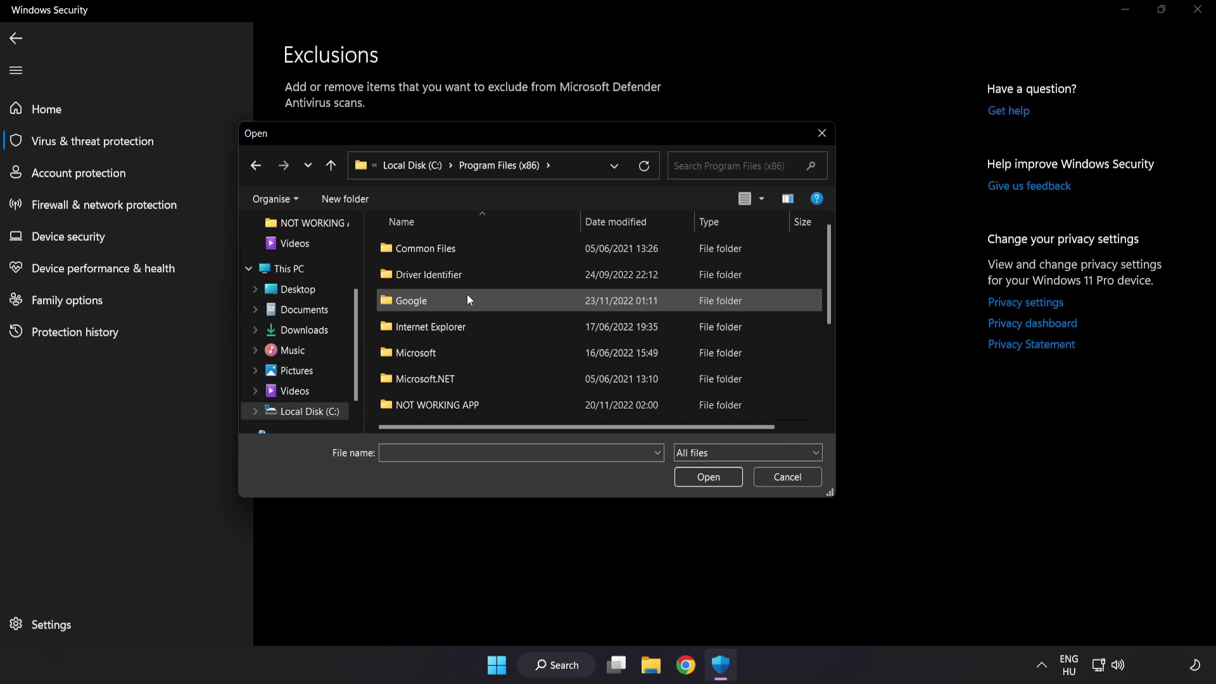
{"action": "scroll", "coordinate": [450, 400], "scroll_direction": "down", "scroll_amount": 1}
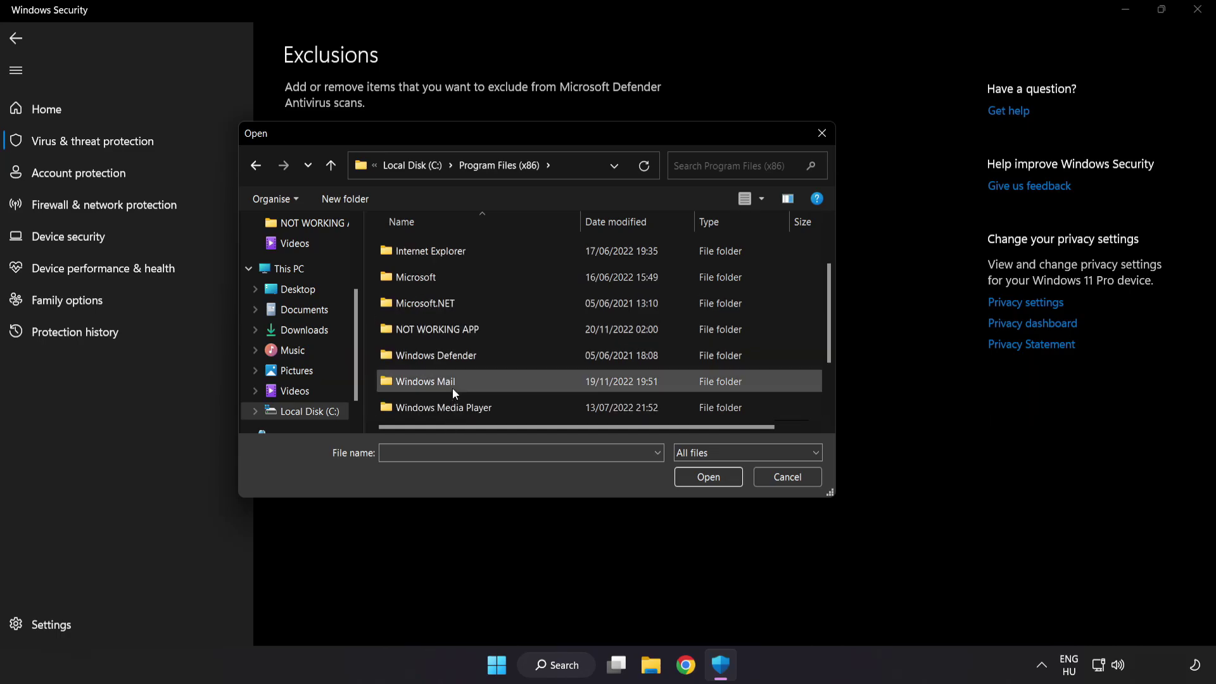
{"action": "left_click", "coordinate": [472, 330]}
{"action": "double_click", "coordinate": [483, 329]}
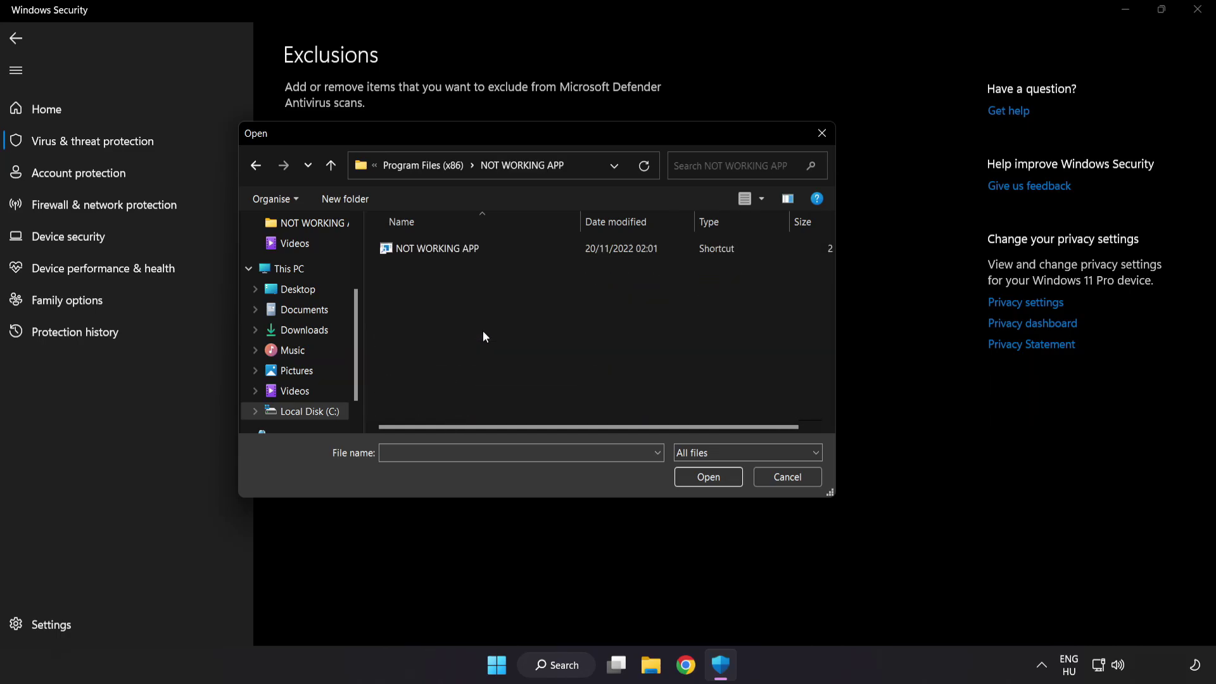
{"action": "left_click", "coordinate": [456, 250]}
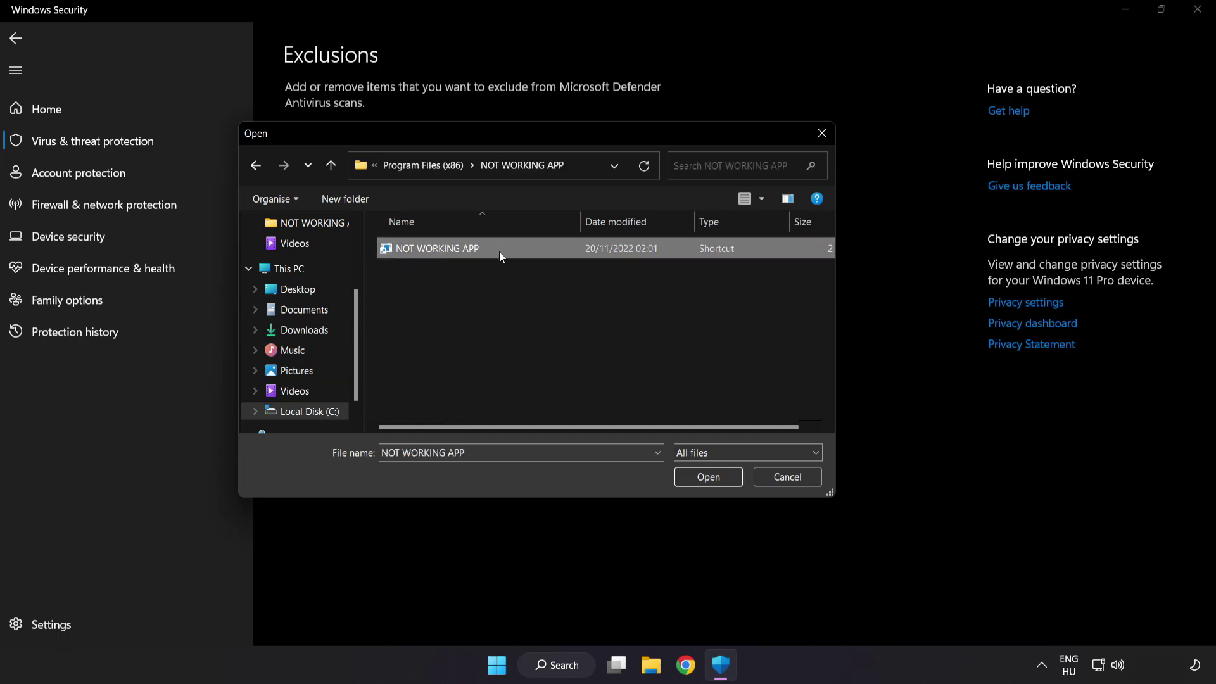
{"action": "left_click", "coordinate": [710, 484]}
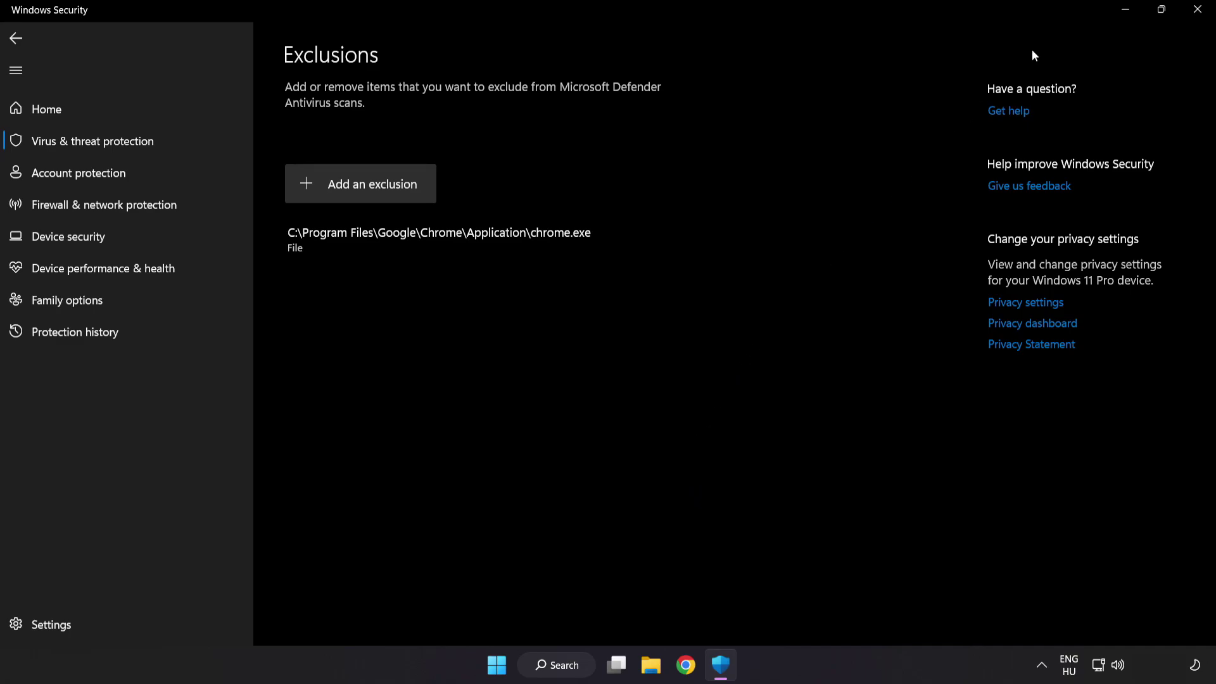
- Close Windows Security and bring up the Start menu's power options to restart
{"action": "left_click", "coordinate": [1194, 20]}
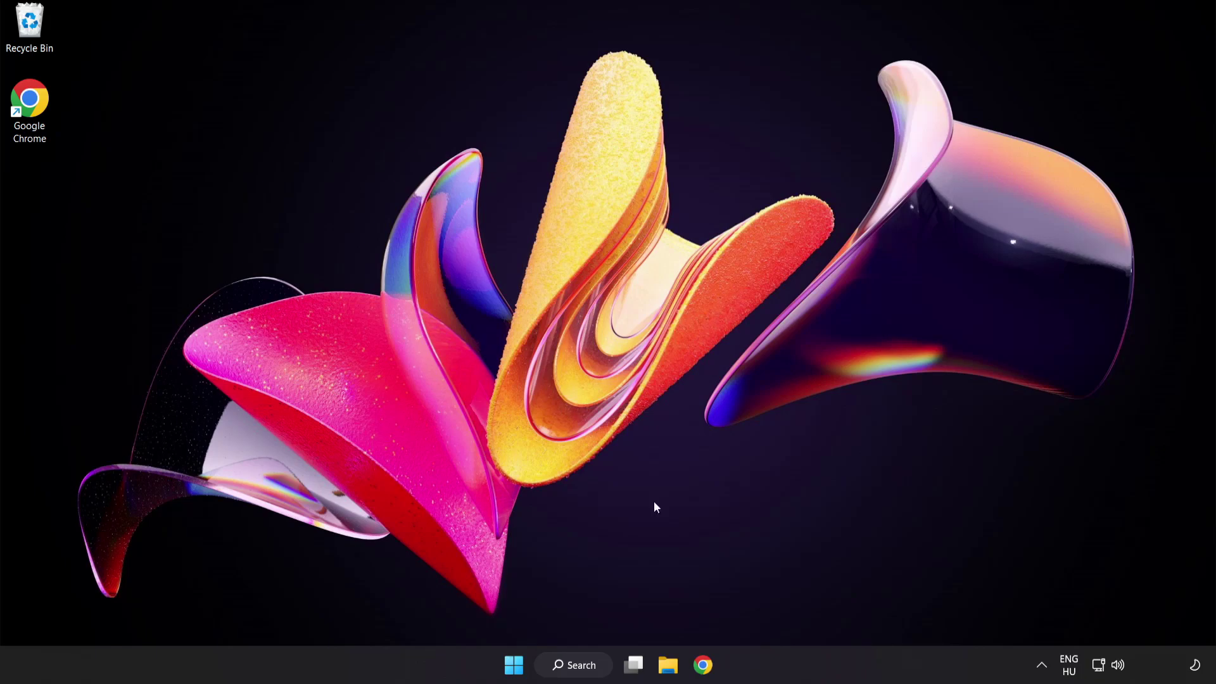
{"action": "left_click", "coordinate": [514, 665]}
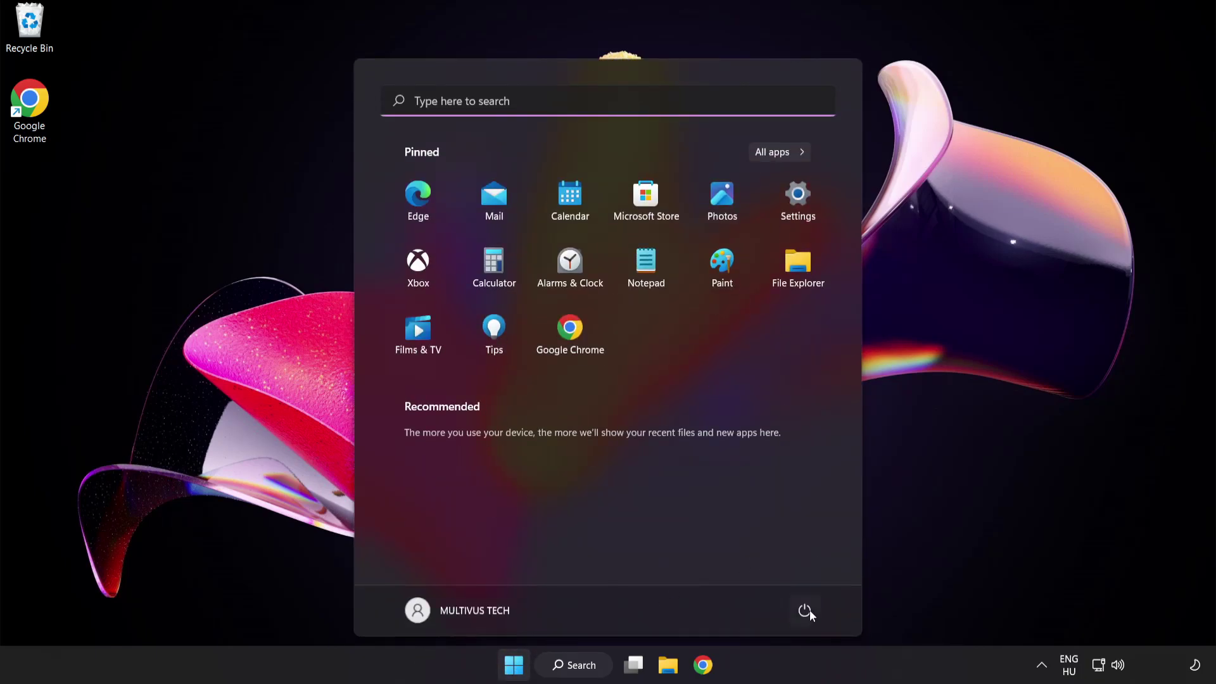
{"action": "left_click", "coordinate": [804, 610]}
{"action": "mouse_move", "coordinate": [805, 576]}
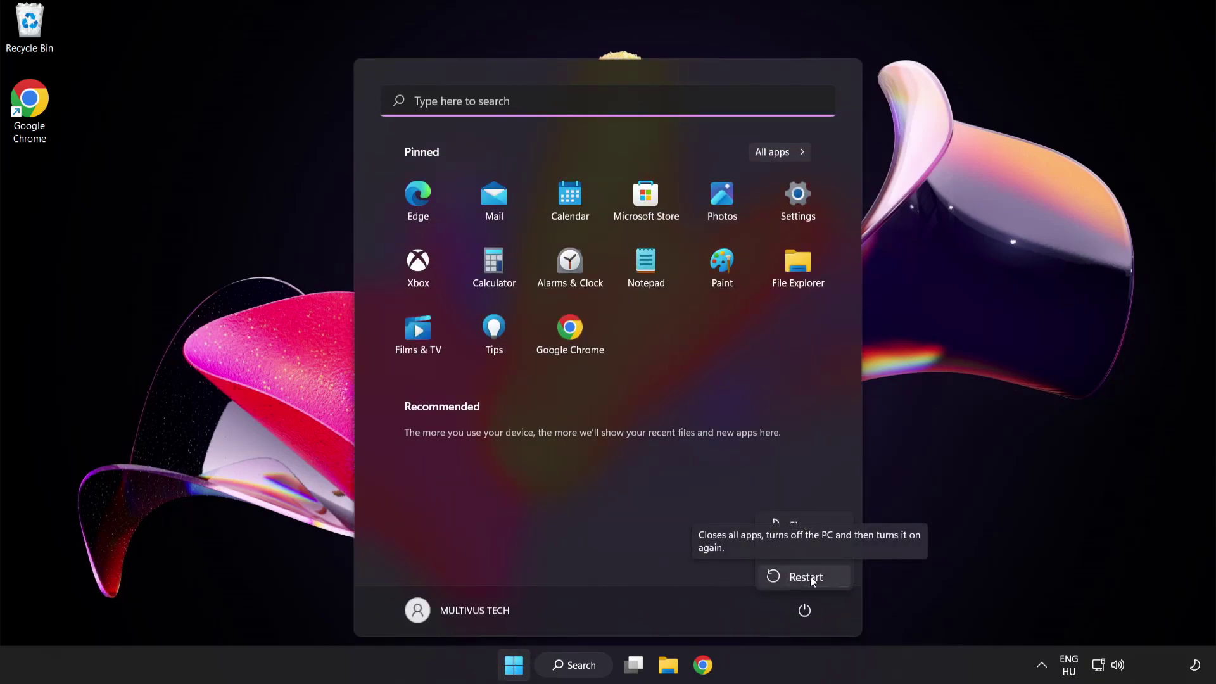